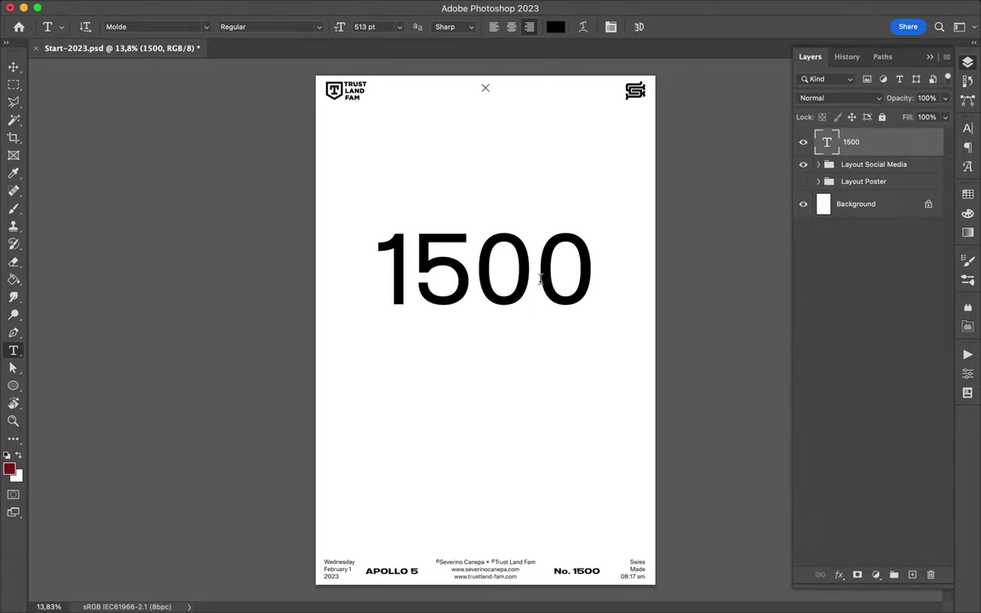
- Try TT Travels Black on the 1500 and nudge the text slightly right
left_click(968, 128)
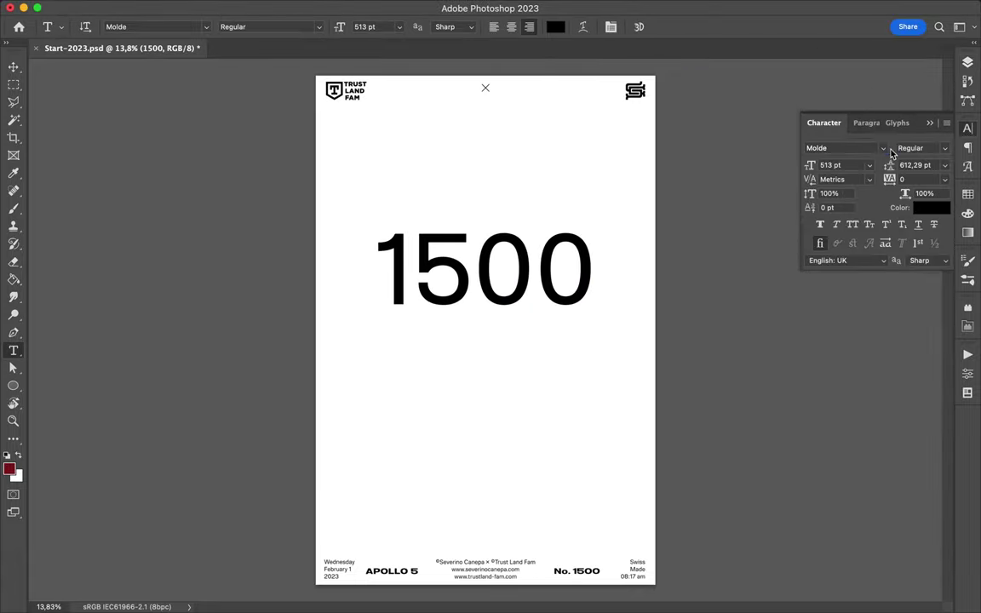
left_click(883, 148)
scroll(755, 213, "down", 15)
left_click(752, 340)
left_click(943, 148)
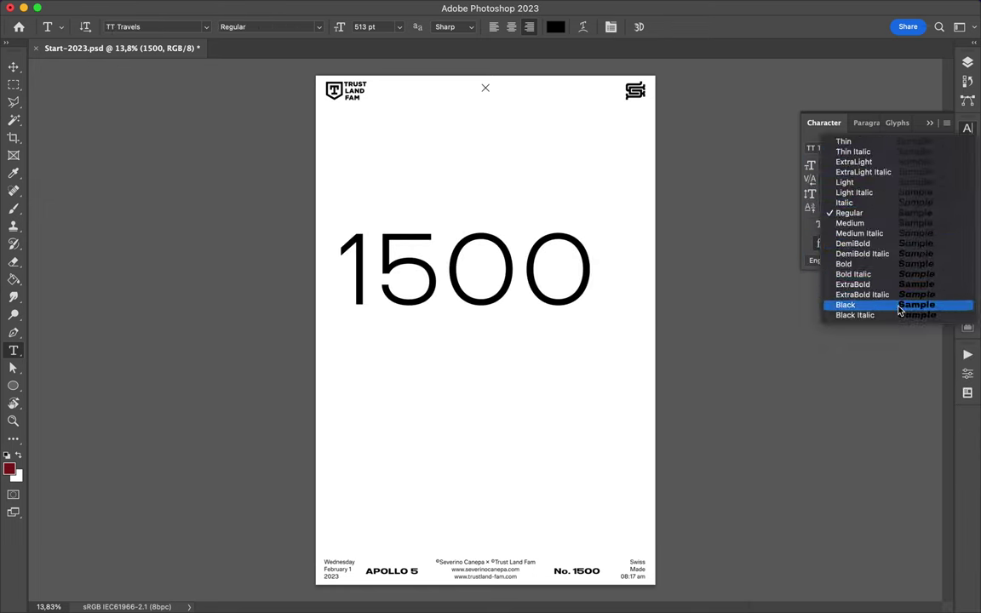
left_click(894, 302)
key("v")
left_click_drag(482, 273, 509, 277)
- Search the 'TT' fonts, try TT Travels Bold, then set the 1500 in Molde
left_click(883, 148)
left_click(867, 149)
type("TT")
scroll(793, 365, "down", 5)
scroll(790, 433, "down", 3)
scroll(790, 433, "down", 5)
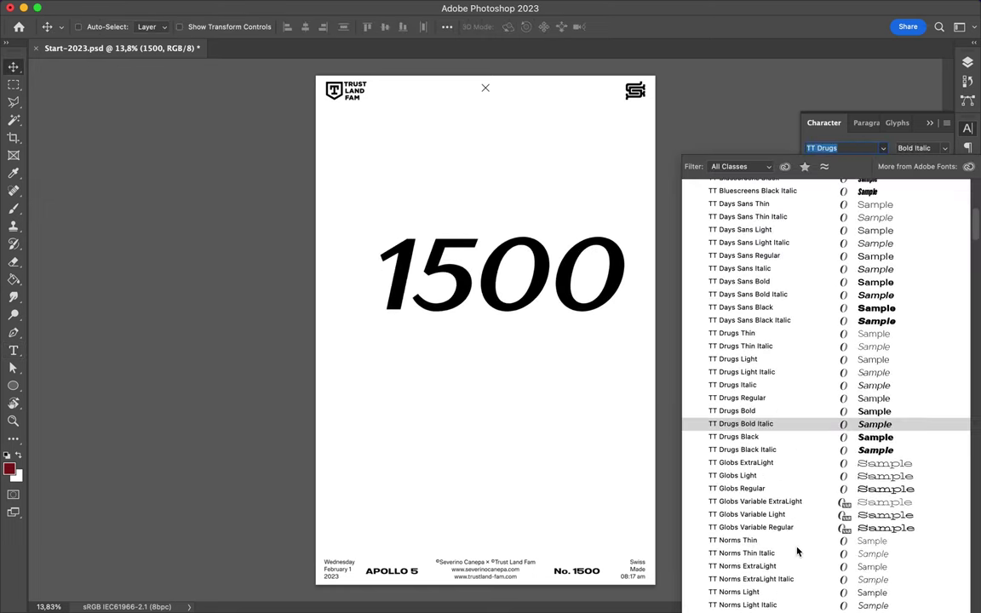
scroll(797, 545, "down", 5)
scroll(788, 507, "down", 5)
scroll(789, 508, "down", 5)
scroll(788, 508, "down", 5)
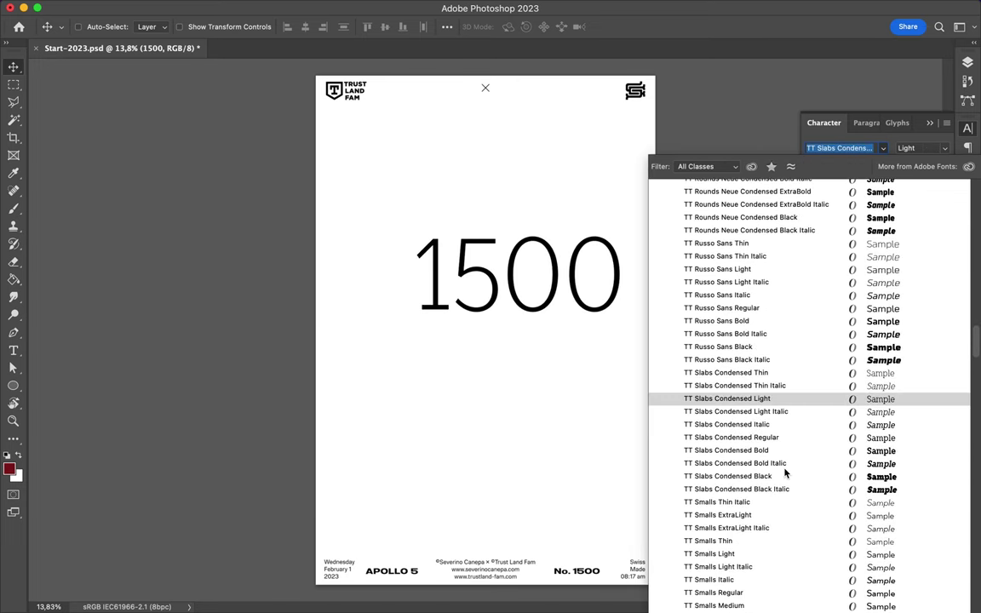
scroll(747, 548, "down", 5)
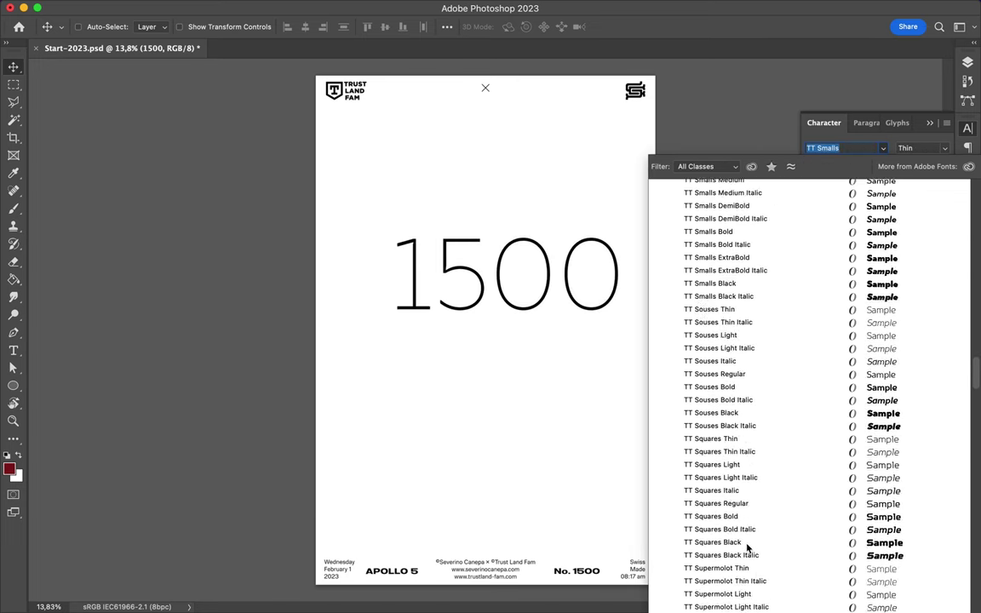
scroll(746, 575, "down", 5)
scroll(745, 586, "down", 5)
left_click(767, 262)
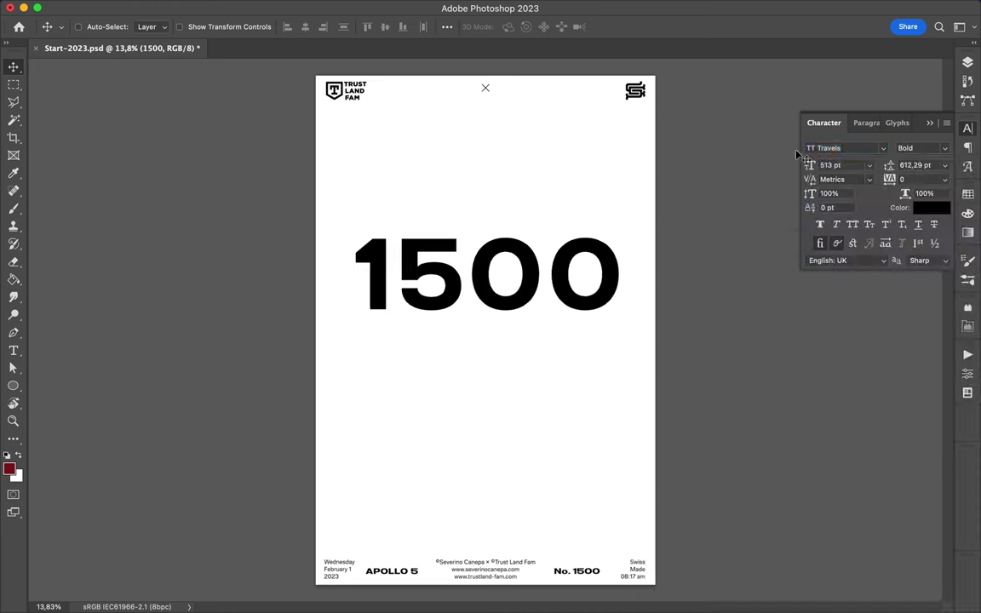
type("Molde")
key("Return")
- Enlarge the 1500 to about 1147 pt and centre it horizontally on the poster
key("ctrl+t")
mouse_move(566, 308)
left_mouse_down()
mouse_move(502, 420)
mouse_move(503, 368)
left_mouse_up()
key("Return")
left_click(447, 26)
left_click(398, 62)
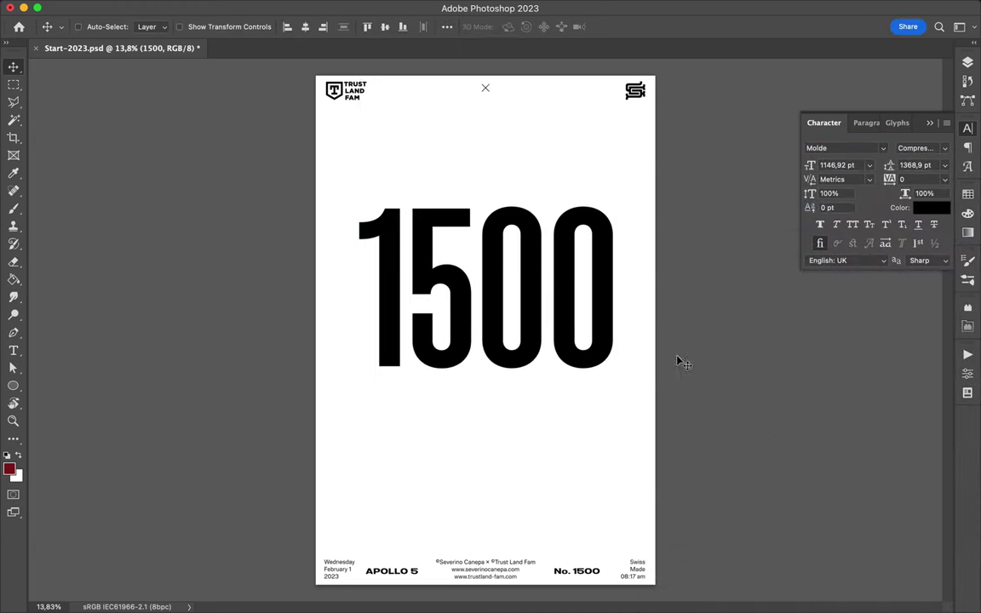
left_click(967, 62)
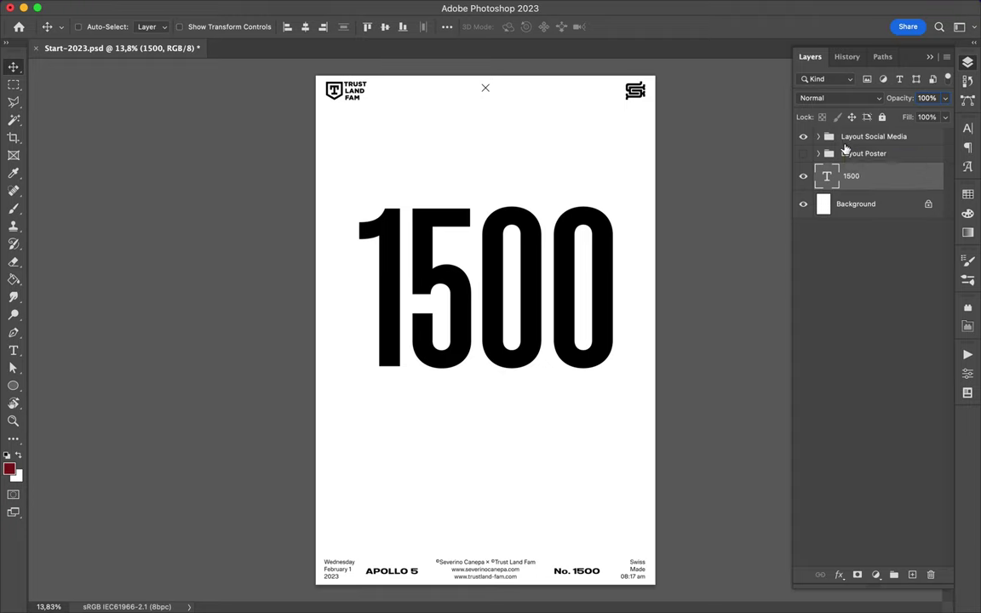
- Fill the Background layer with black
left_click(856, 203)
left_click(97, 6)
left_click(169, 217)
left_click(528, 246)
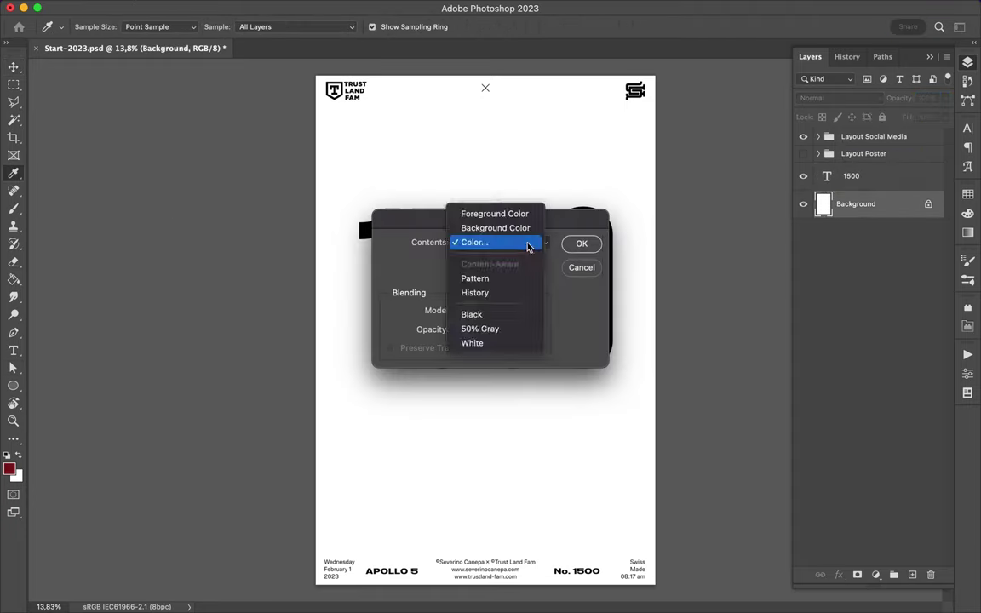
left_click(527, 246)
key("Return")
key("Return")
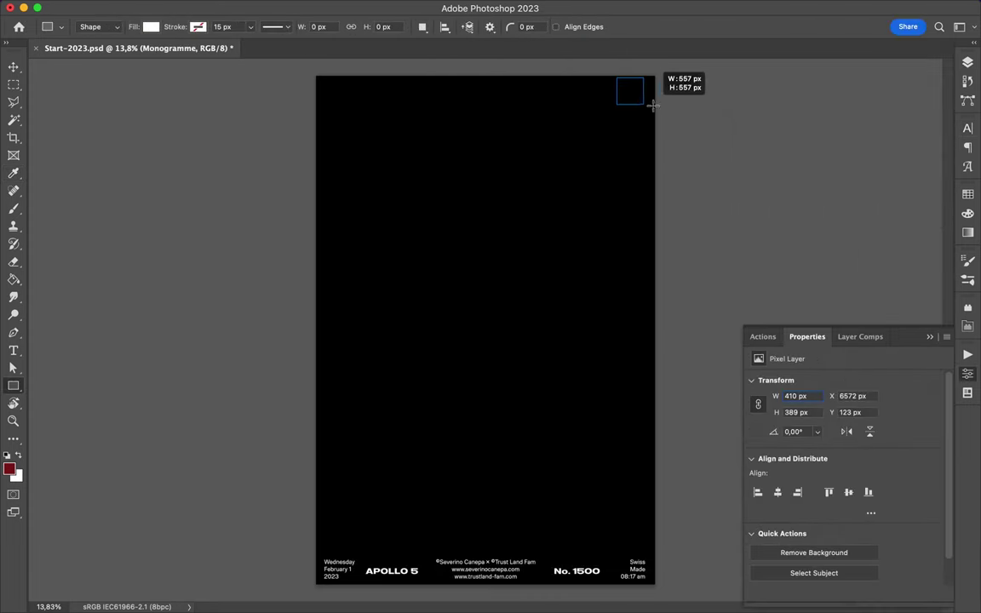
left_click_drag(653, 106, 654, 105)
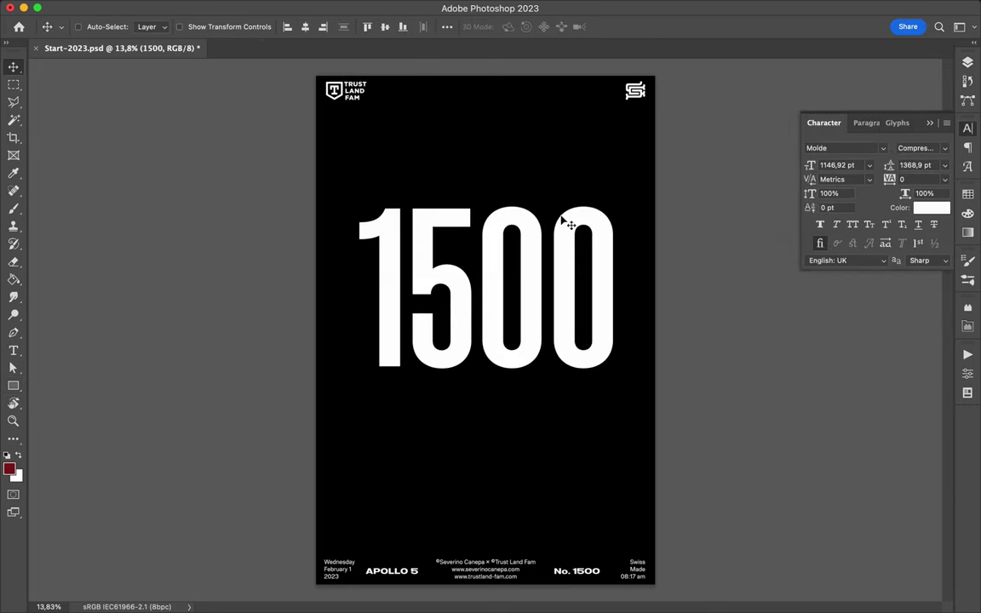
- Duplicate and rasterize the 1500, then Gaussian Blur a copy for a soft glow
left_click(967, 63)
key("ctrl+j")
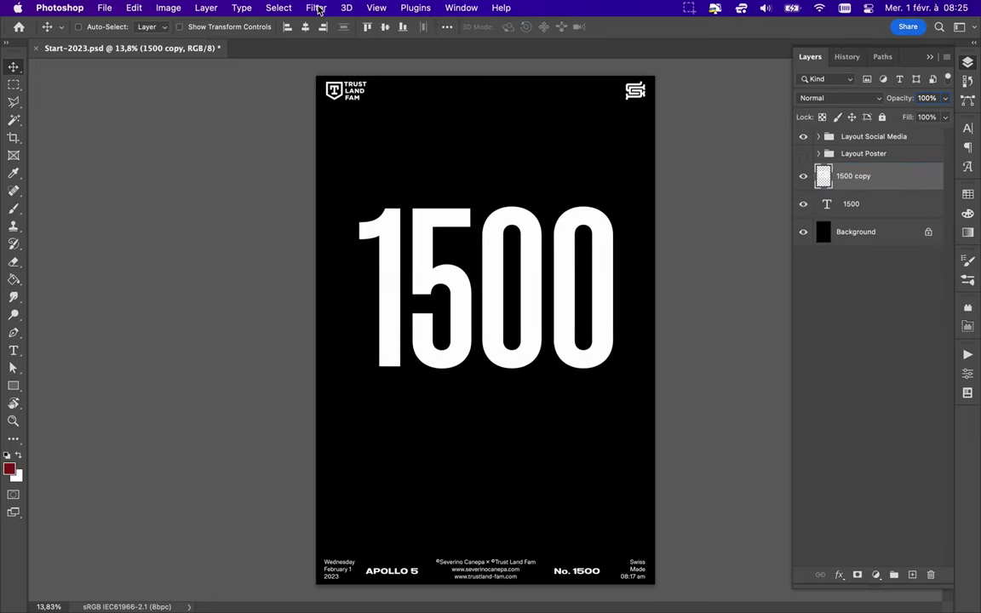
left_click(278, 8)
key("ctrl+j")
left_click(316, 8)
left_click(545, 223)
left_click_drag(740, 274, 809, 280)
left_click(891, 95)
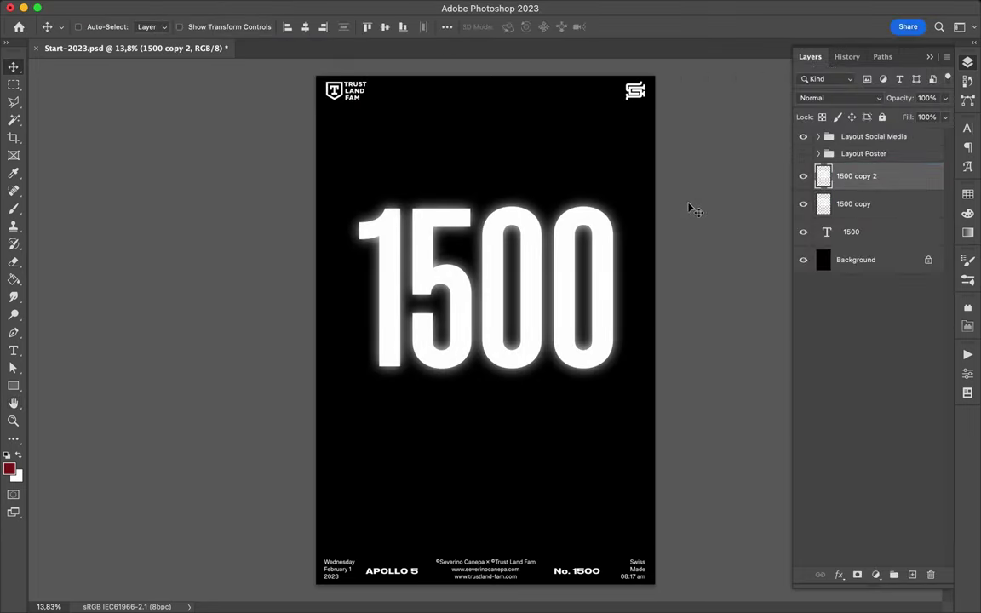
- Select the Brush tool with a Hard Round preset
key("b")
right_click(560, 350)
left_click(524, 314)
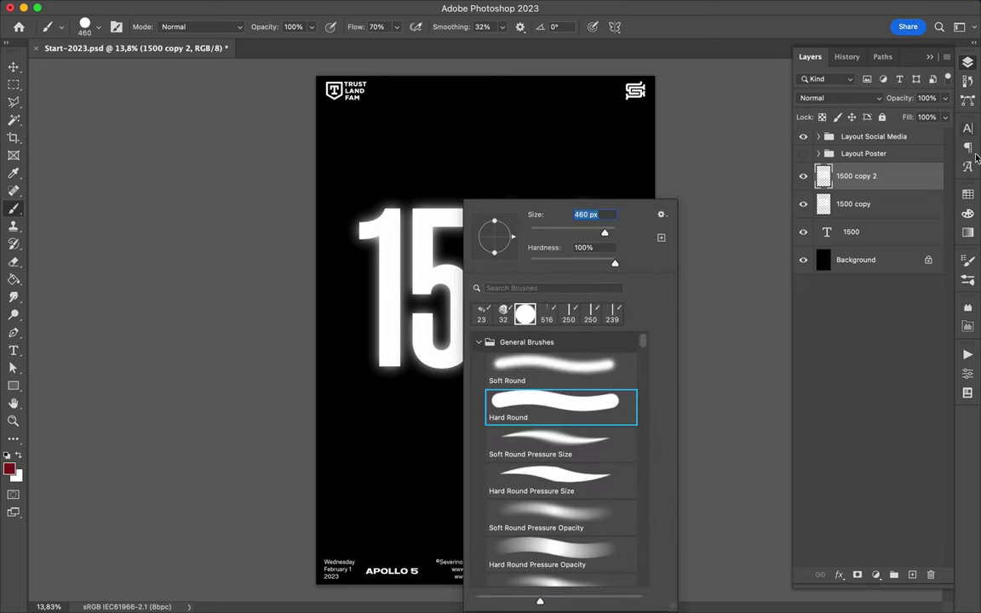
- Paint a long red stroke across the 1500, then pick bright magenta
left_click(967, 213)
left_click(851, 189)
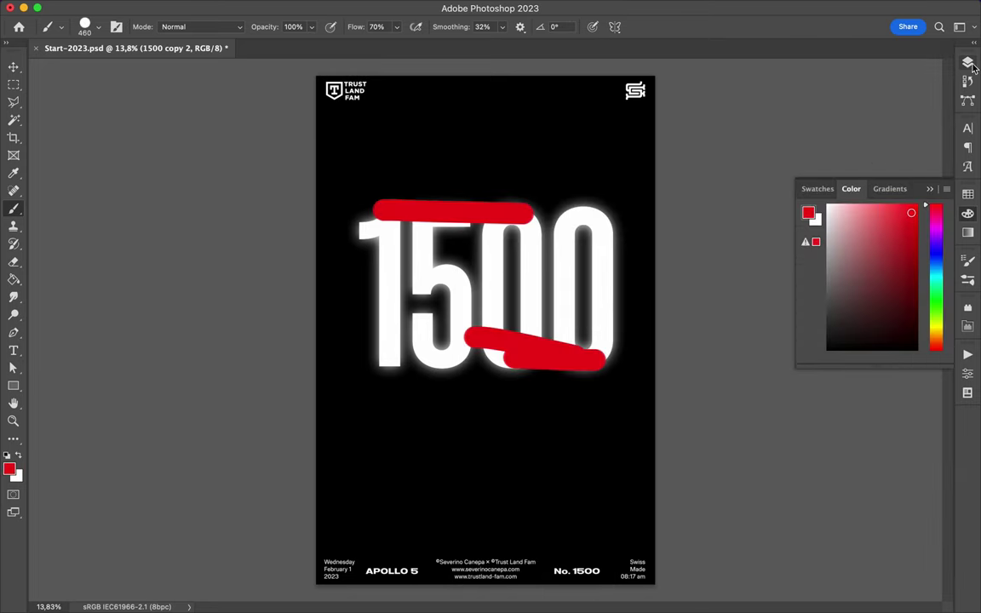
left_click(967, 62)
key("ctrl+z")
key("ctrl+z")
left_click_drag(548, 287, 566, 362)
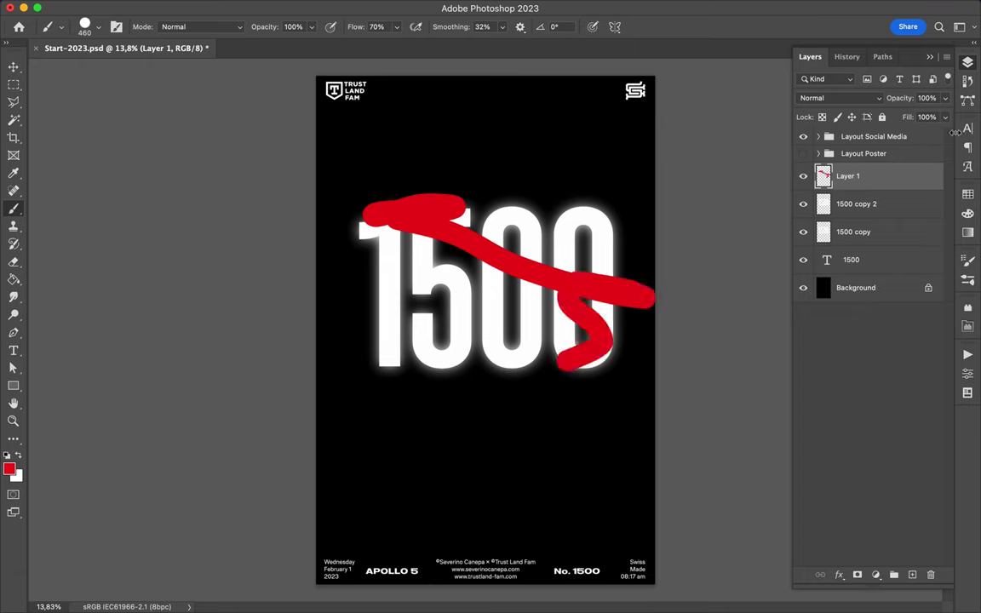
left_click(968, 128)
left_click(967, 213)
left_click(937, 219)
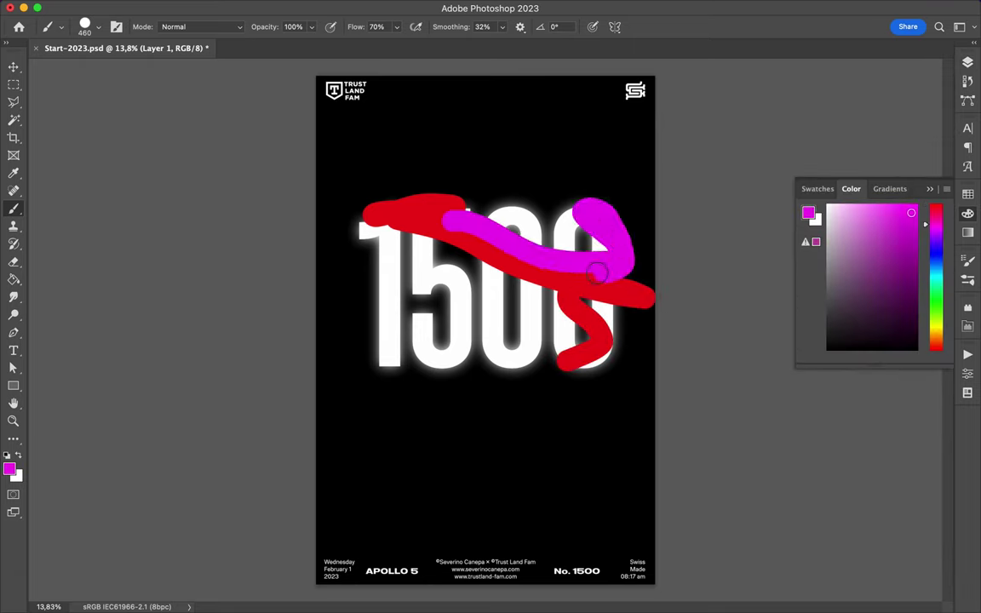
- Add violet, blue, cyan and yellow paint strokes over the digits
left_click(936, 240)
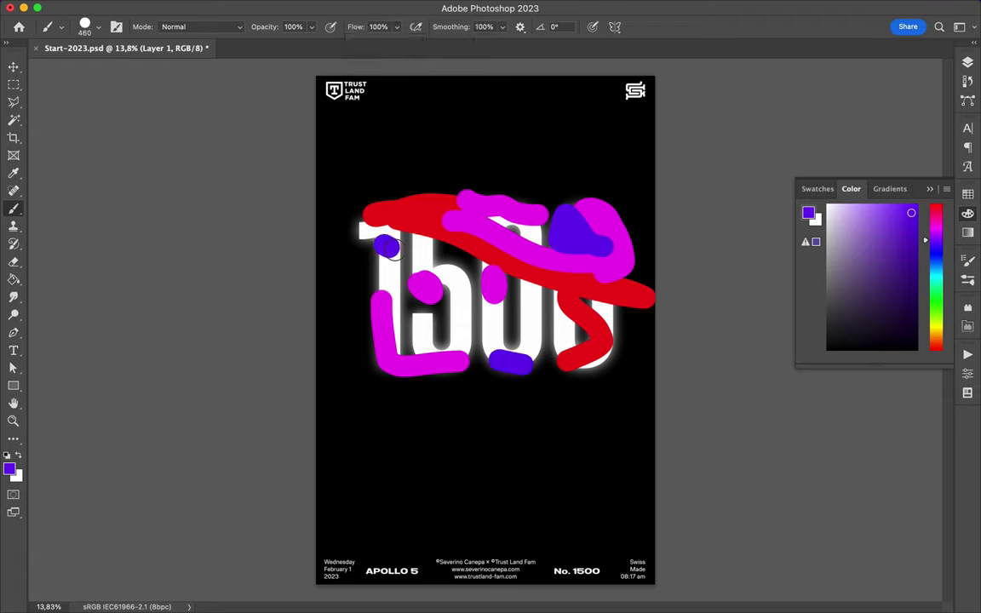
left_click(936, 261)
left_click_drag(368, 230, 383, 231)
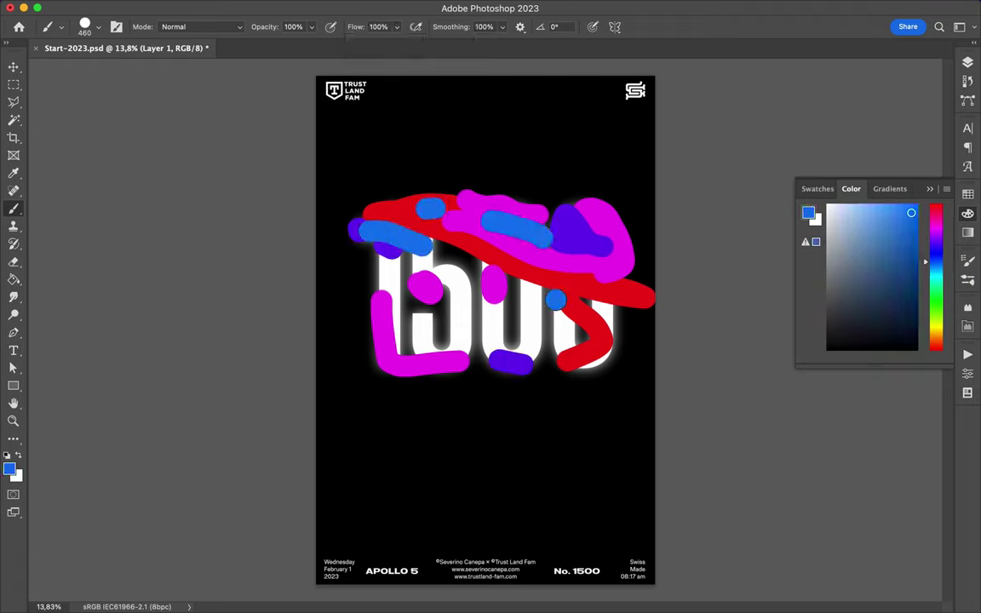
left_click(936, 275)
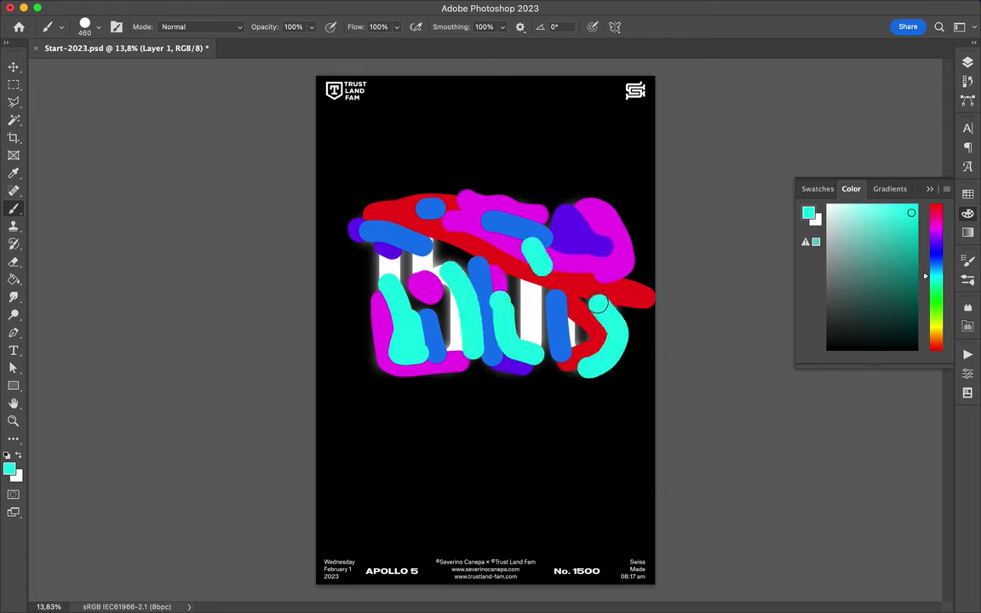
left_click(591, 259)
left_click(935, 323)
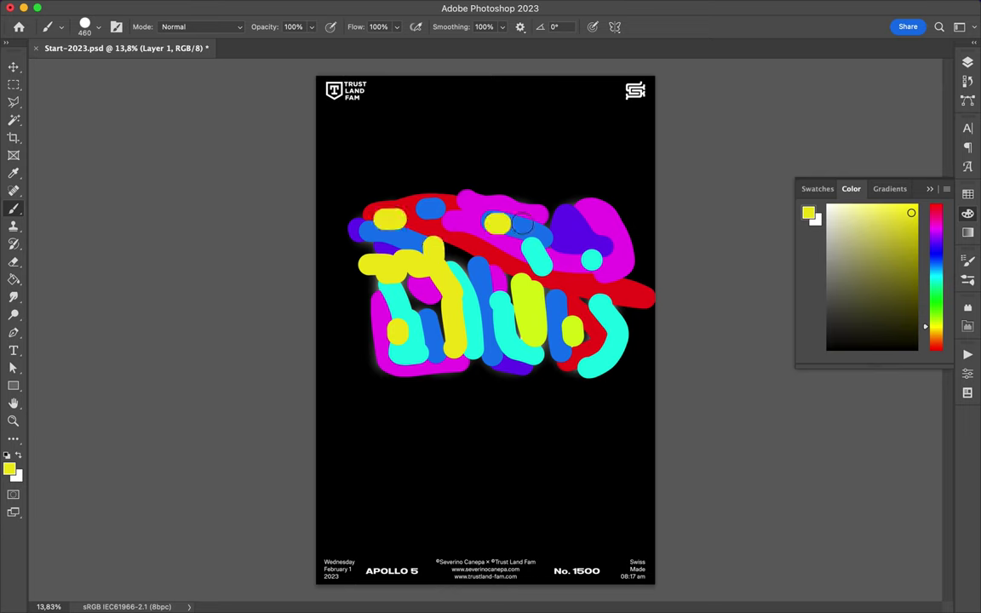
left_click(587, 371)
left_click(534, 292, "alt")
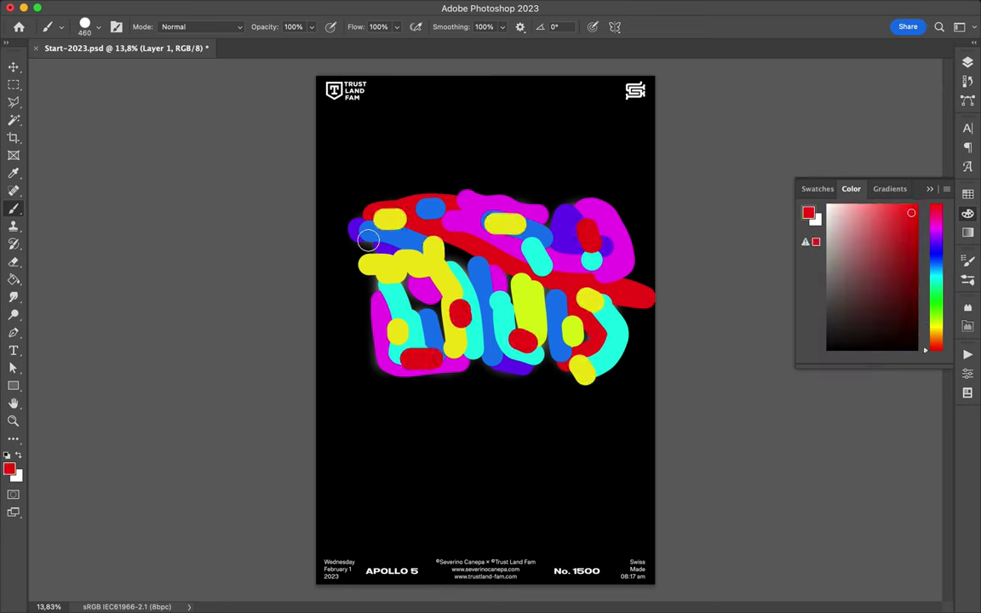
- Duplicate the paint strokes layer
key("F7")
key("super+j")
left_click(375, 8)
mouse_move(320, 183)
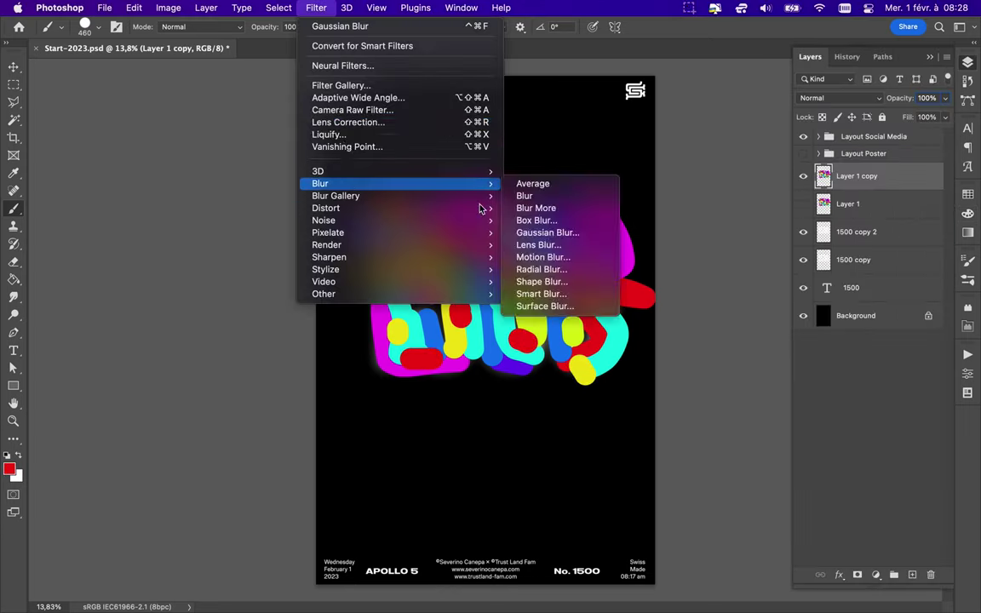
- Gaussian Blur Layer 1 copy at radius 388.6 and blend it with Color Dodge
left_click(548, 233)
left_click_drag(809, 273, 831, 280)
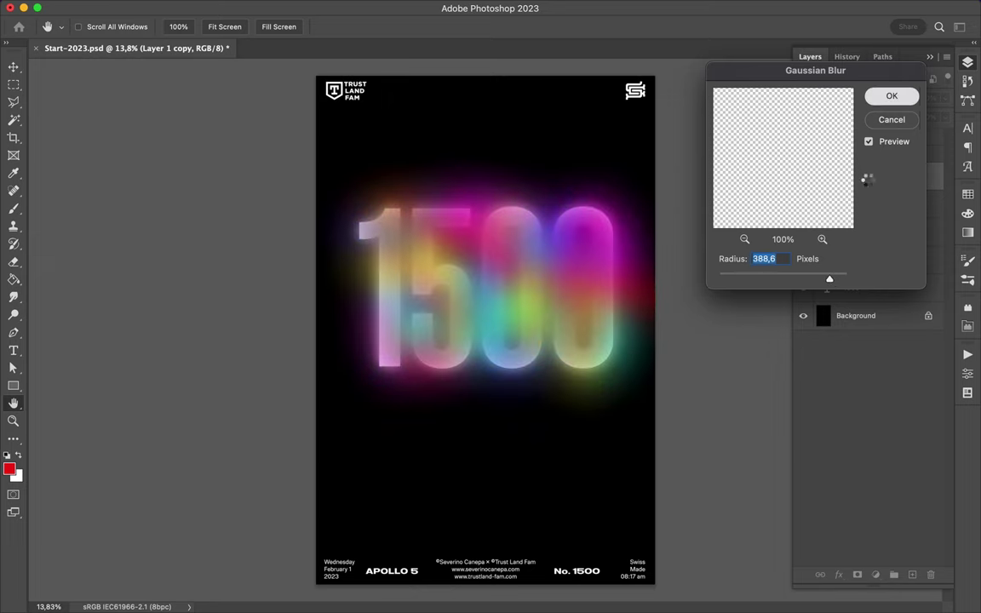
key("Return")
left_click(834, 98)
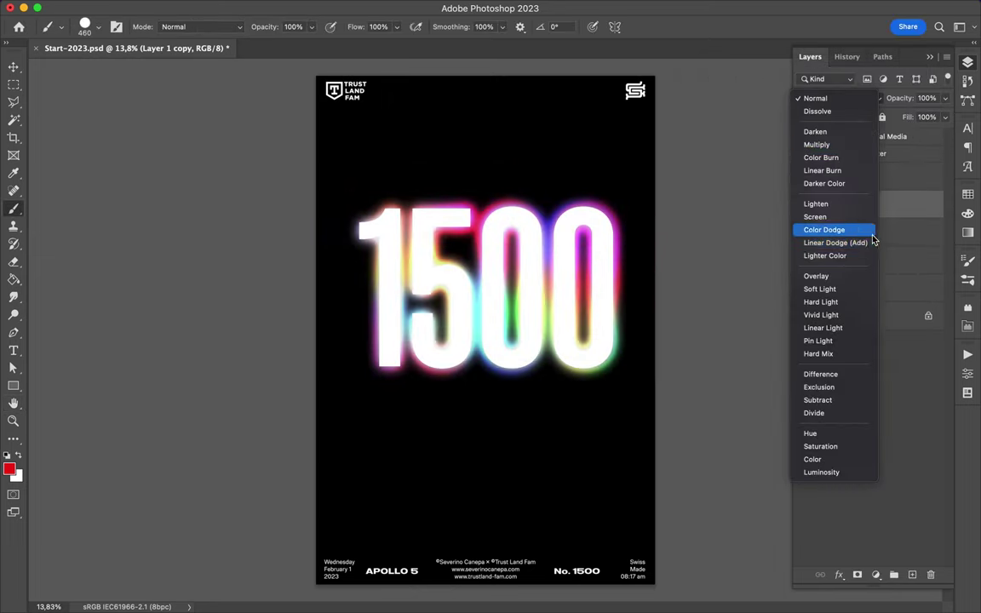
left_click(823, 230)
- Duplicate the glow layer in Hard Light mode and load then deselect the 1500 selection
key("super+j")
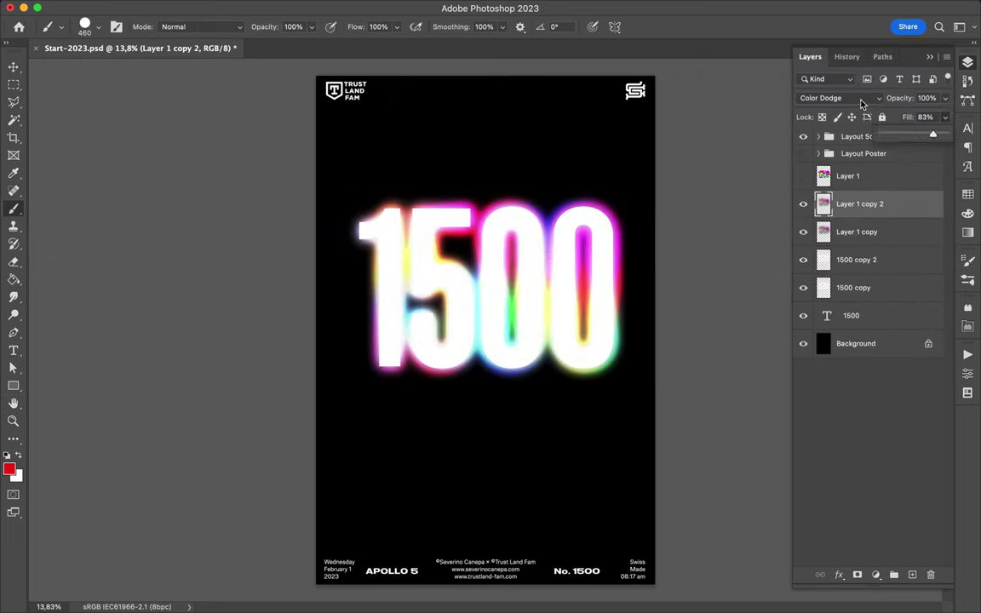
left_click(851, 98)
left_click(832, 169)
left_click(823, 259, "super")
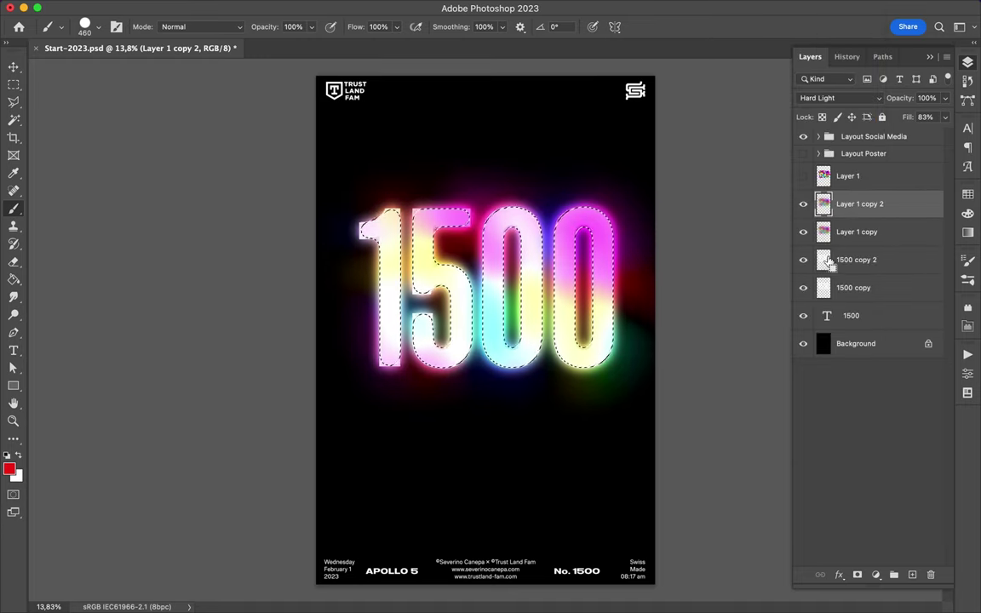
key("m")
key("super+d")
- Blur a 1500 copy at about 138 radius and add a layer mask
left_click(316, 7)
left_click(565, 226)
mouse_move(777, 278)
left_mouse_down()
mouse_move(811, 281)
mouse_move(818, 168)
left_mouse_up()
left_click(881, 98)
left_click(808, 259)
left_click(61, 280)
- Fade the mask with a black-to-white gradient so the glow shows mainly low
left_click(102, 27)
left_click(281, 149)
left_click(516, 131)
left_click_drag(508, 176, 501, 375)
left_click_drag(507, 204, 502, 372)
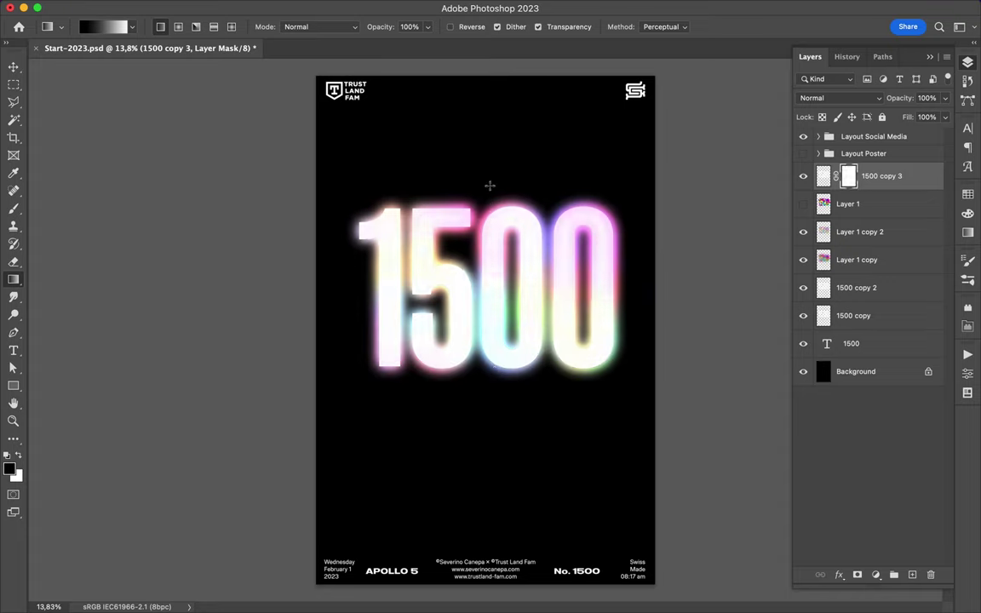
left_click_drag(489, 226, 493, 340)
- Duplicate a glow layer as 1500 copy 4 and set its blend mode to Divide
key("v")
left_click_drag(873, 230, 873, 232)
left_click(805, 284)
key("ctrl+j")
left_click(839, 98)
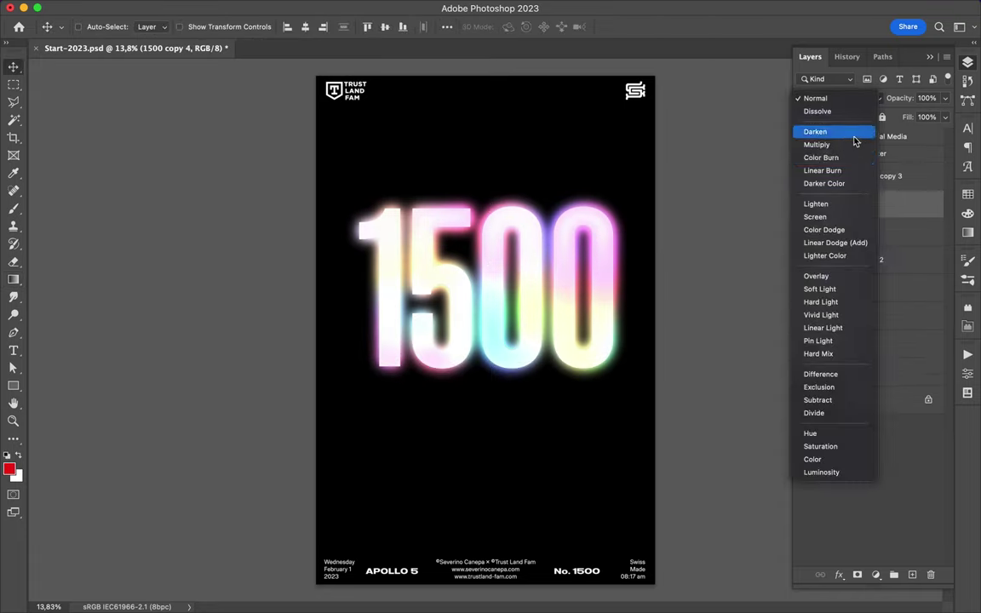
left_click(843, 413)
- Duplicate the black background layer to the top of the stack and save
left_click(914, 575)
left_click_drag(874, 259, 928, 427)
key("ctrl+j")
key("ctrl+shift+bracketright")
left_click(318, 7)
left_click(349, 338)
key("ctrl+s")
left_click(316, 8)
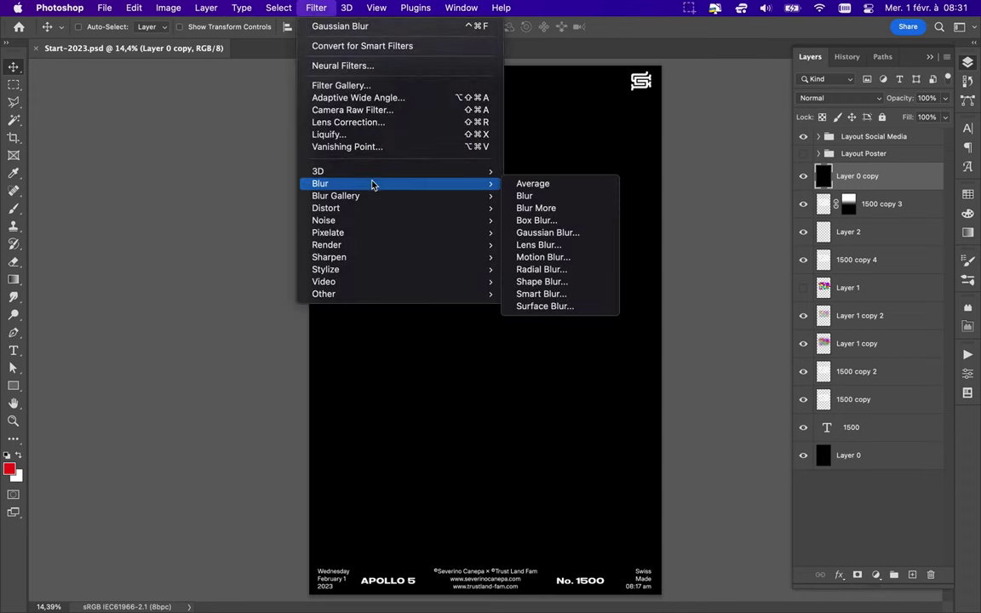
- Try Lighting Effects, dismiss the 3D notice, and exit without applying
mouse_move(327, 244)
left_click(545, 339)
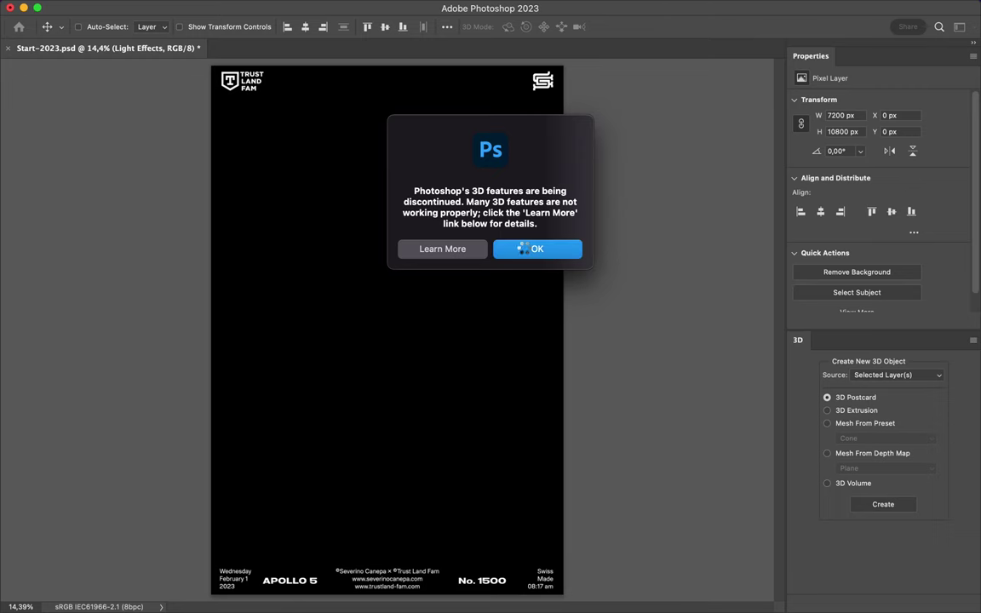
left_click(525, 249)
left_click(423, 26)
- Apply a 105mm Prime Lens Flare with raised brightness to the black layer copy
left_click(316, 8)
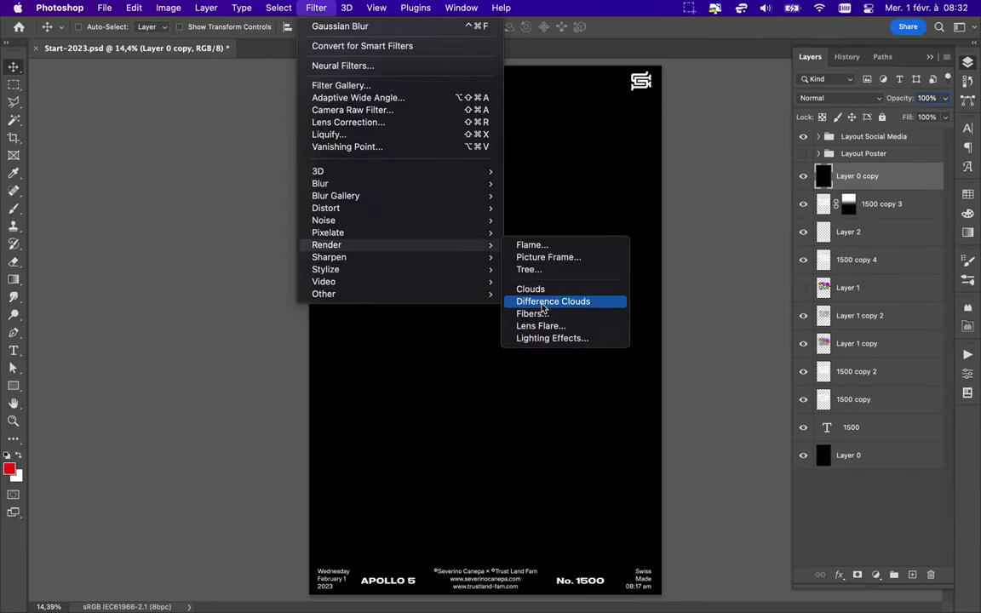
left_click(541, 326)
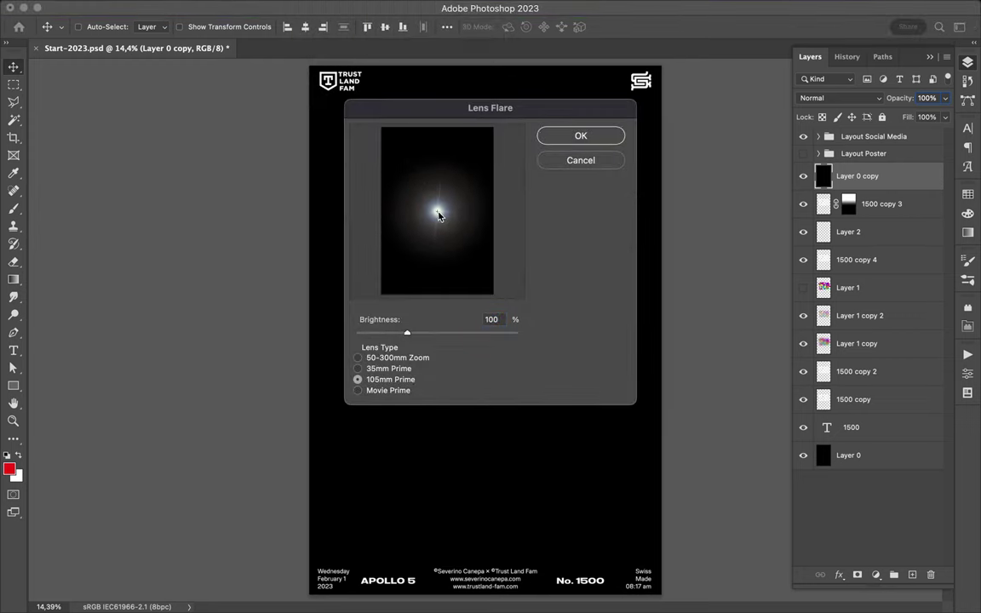
left_click_drag(406, 339, 449, 338)
left_click(580, 136)
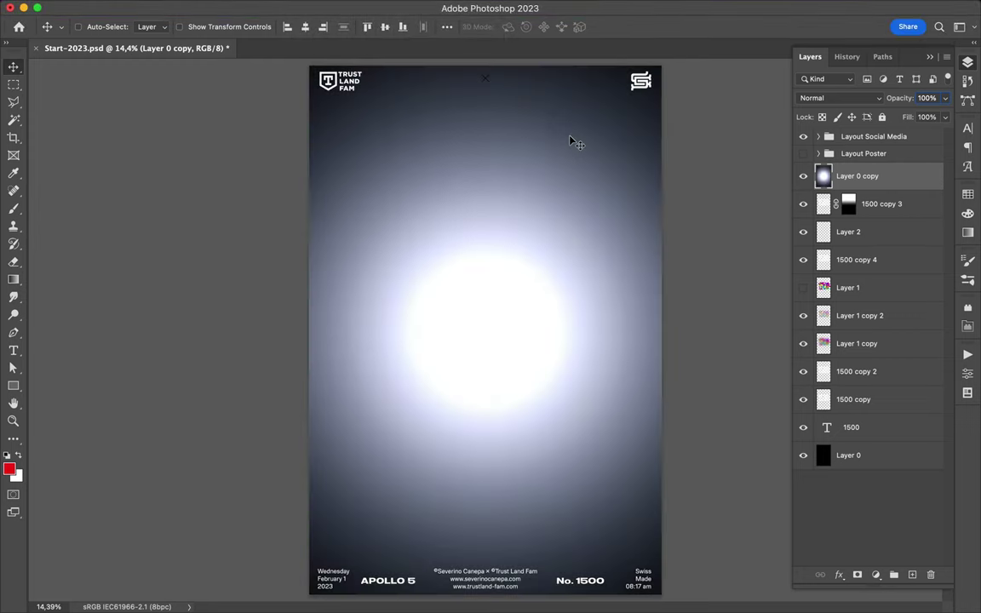
- Erase most of the flare with a large Eraser so the 1500 glows through
key("b")
key("e")
right_click(436, 122)
left_click_drag(582, 162, 600, 162)
left_click(372, 110)
mouse_move(372, 110)
left_mouse_down()
mouse_move(615, 256)
mouse_move(573, 164)
mouse_move(514, 427)
mouse_move(504, 334)
left_mouse_up()
key("v")
left_click(839, 98)
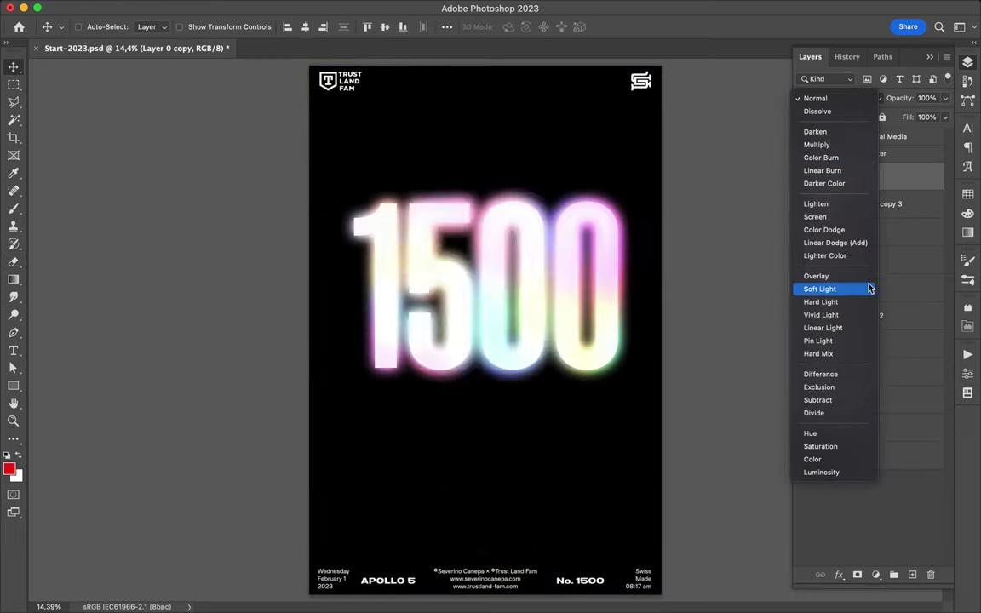
- Set the Layer 0 copy glow layer's blending to Divide
left_click(826, 373)
left_click(851, 98)
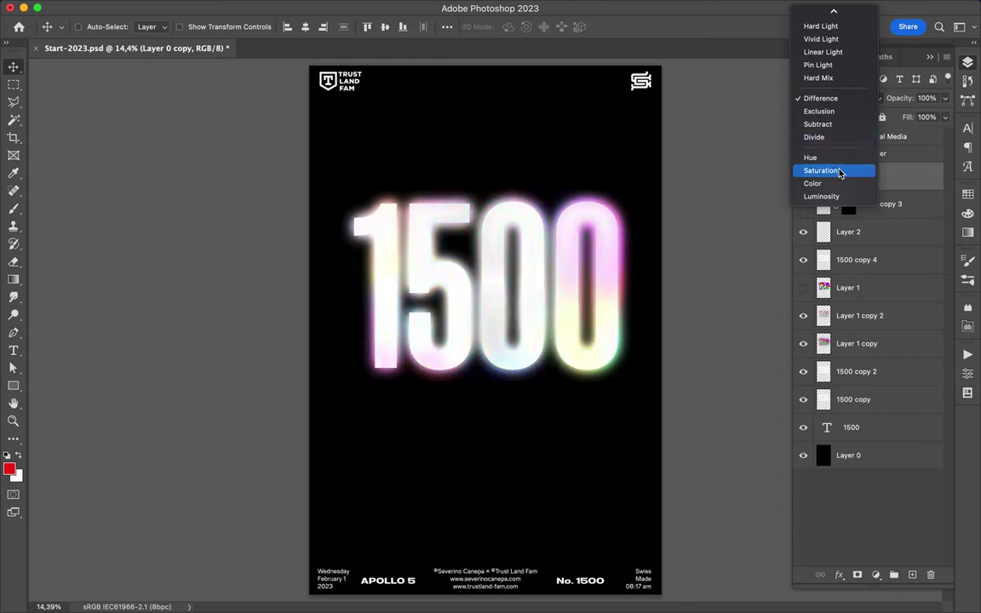
left_click(830, 137)
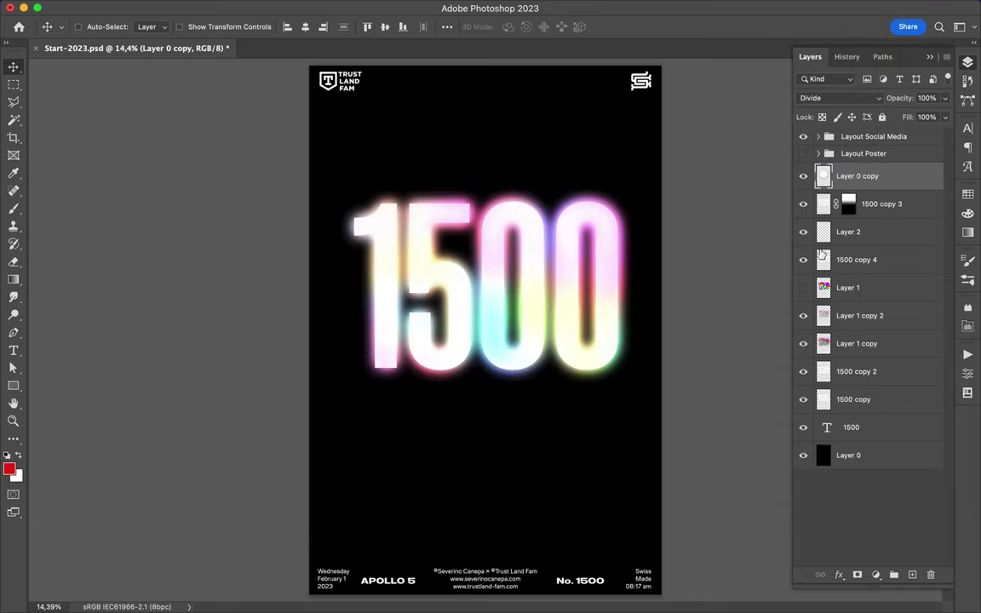
- Add a gradient-masked copy of the 1500 text on top in Divide blending
left_click(843, 371)
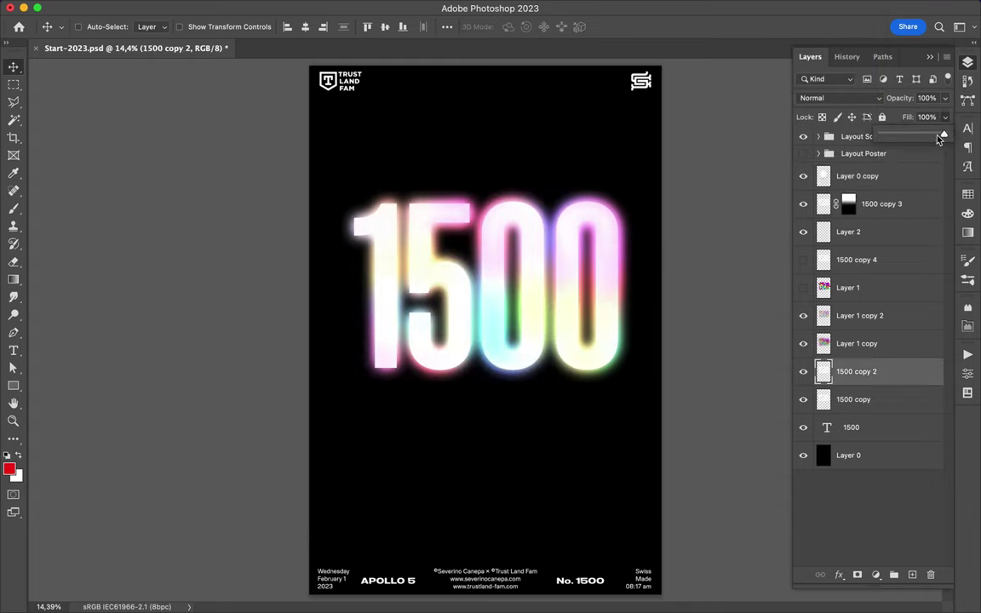
left_click(807, 400)
key("ctrl+j")
key("ctrl+shift+bracketright")
key("g")
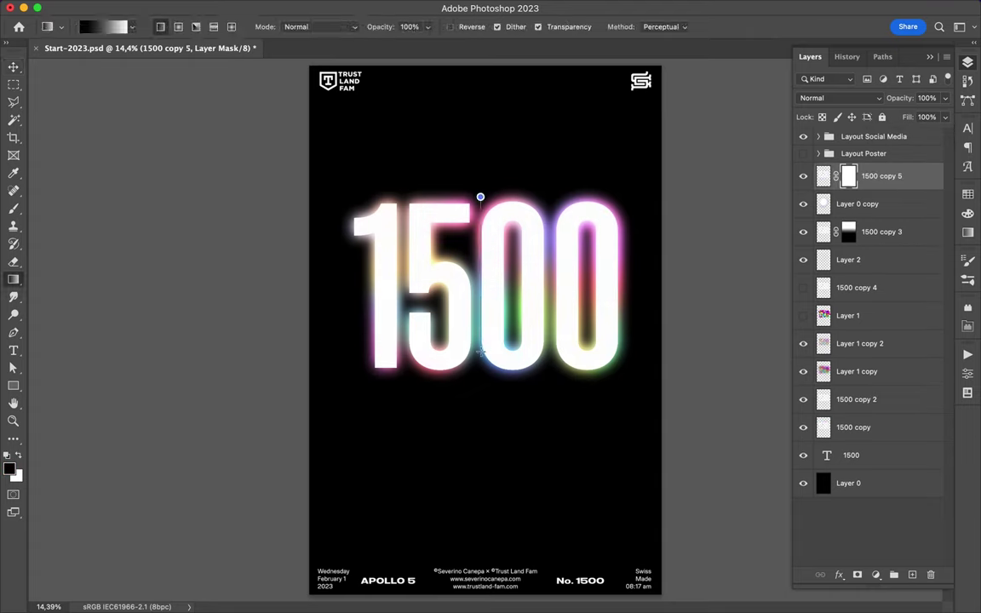
key("v")
left_click(838, 98)
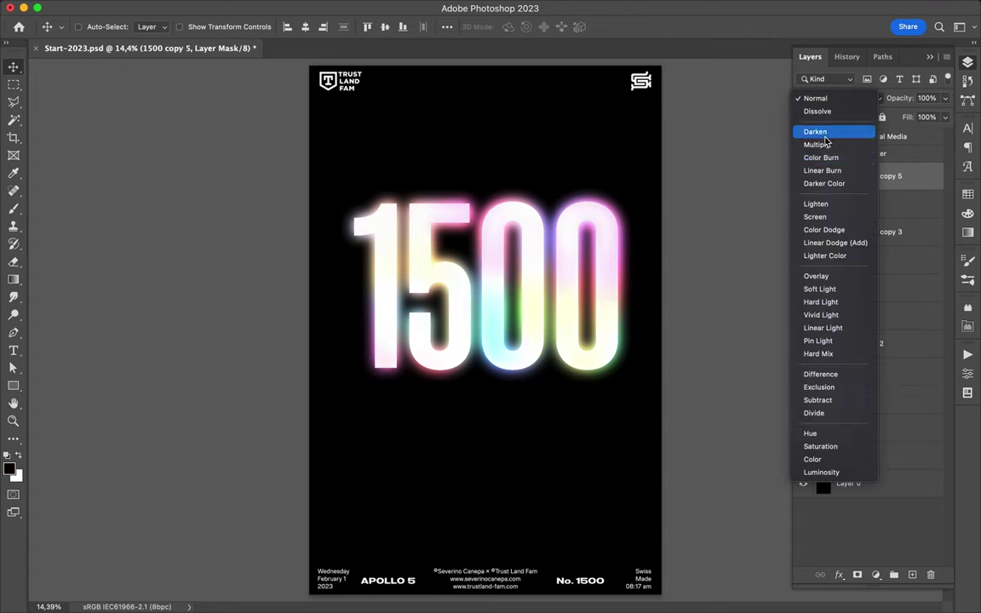
left_click(848, 413)
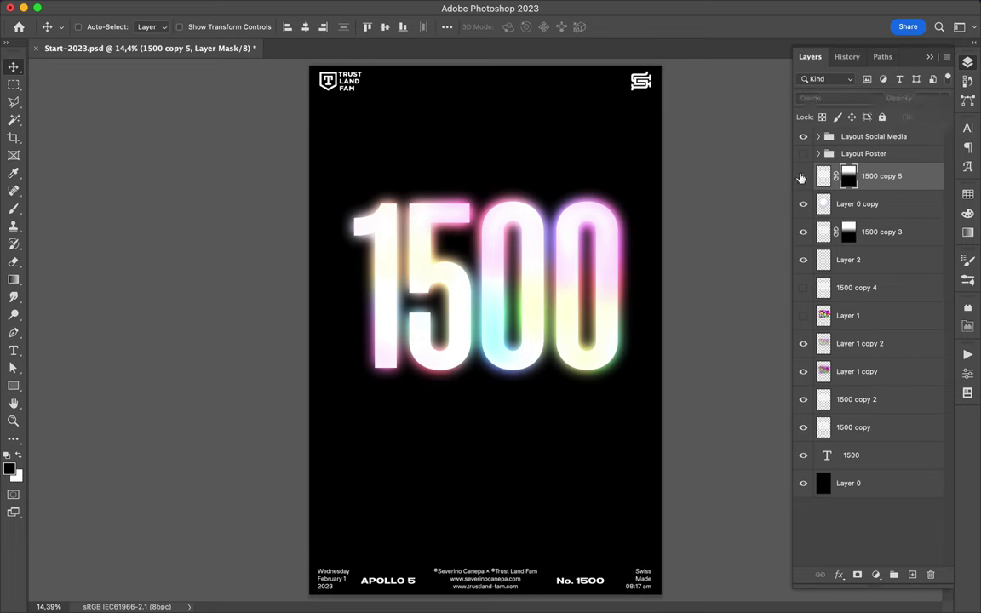
- Duplicate Layer 1 copy 2 to the top, Gaussian-blur it and set Vivid Light
left_click(858, 343)
key("ctrl+j")
key("ctrl+shift+bracketright")
left_click(316, 7)
left_click(549, 243)
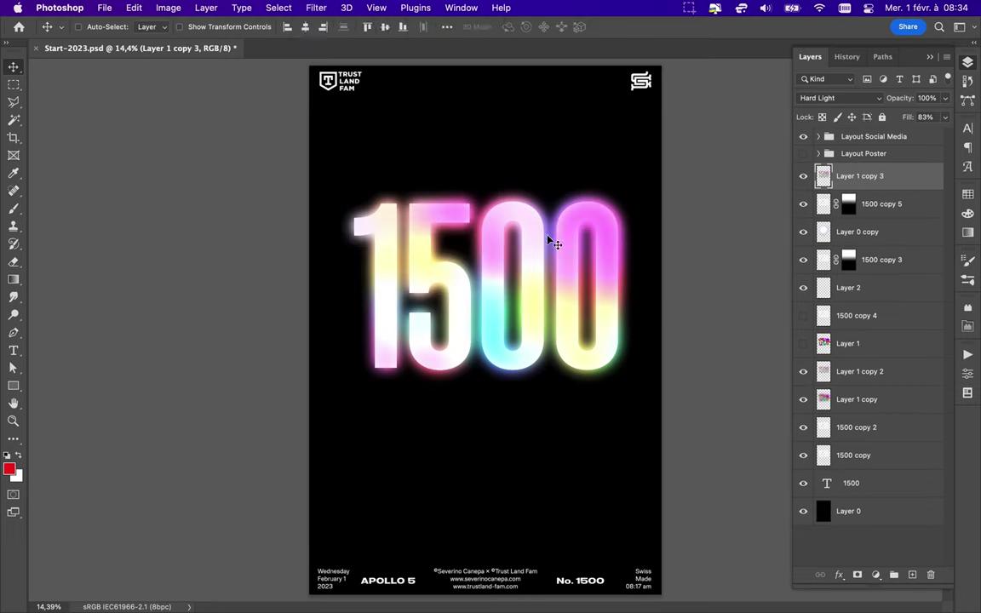
key("Return")
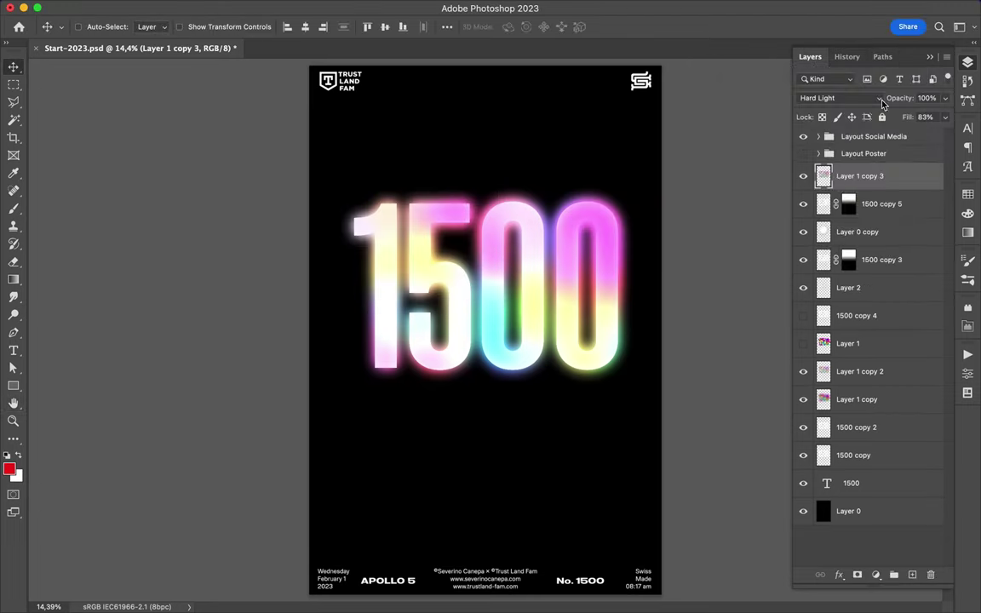
left_click(838, 98)
left_click(860, 109)
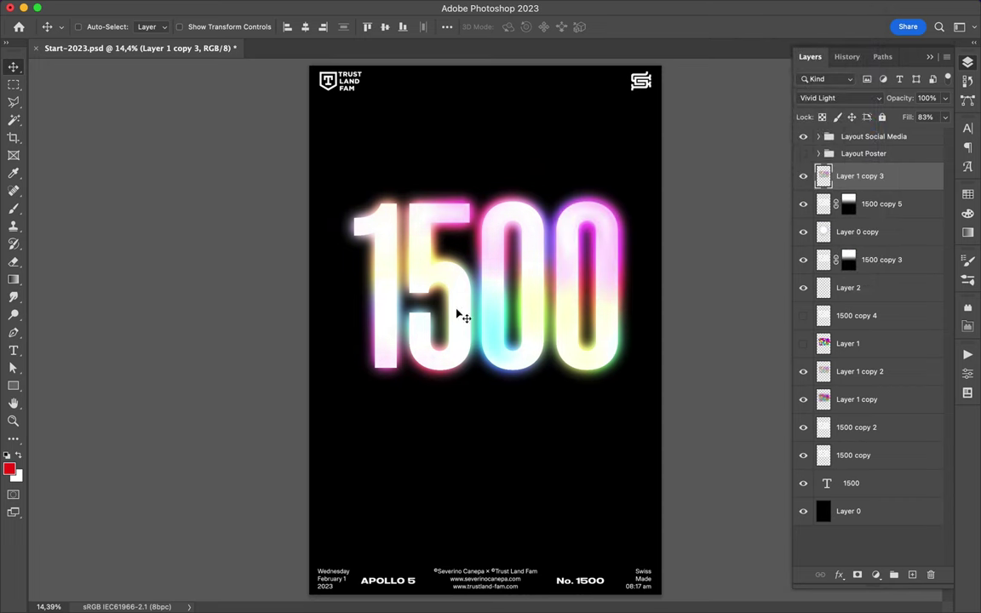
- Add a new empty layer in Overlay blending for brush painting
left_click(909, 575)
key("b")
right_click(511, 190)
key("Escape")
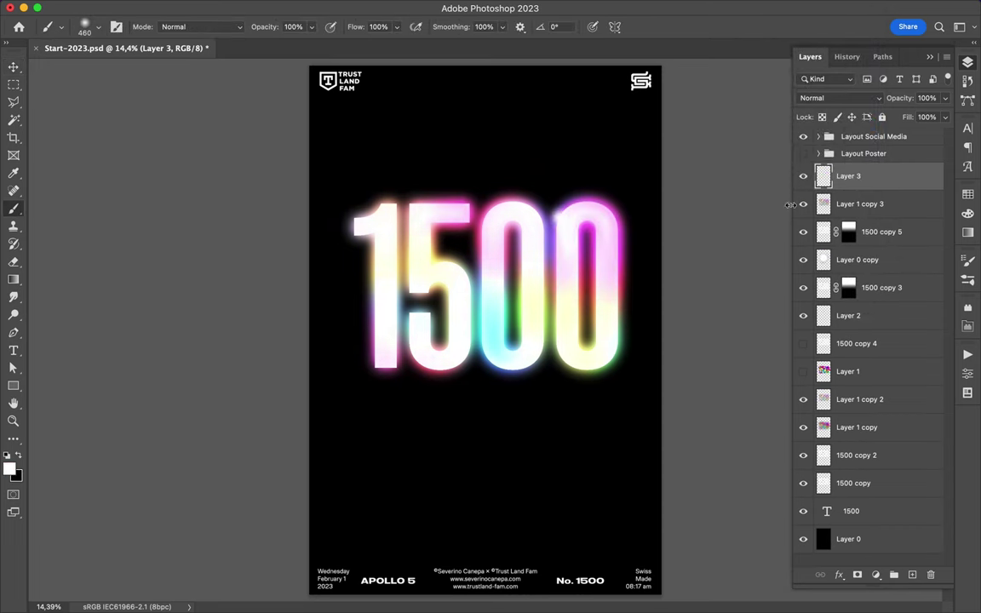
left_click(852, 98)
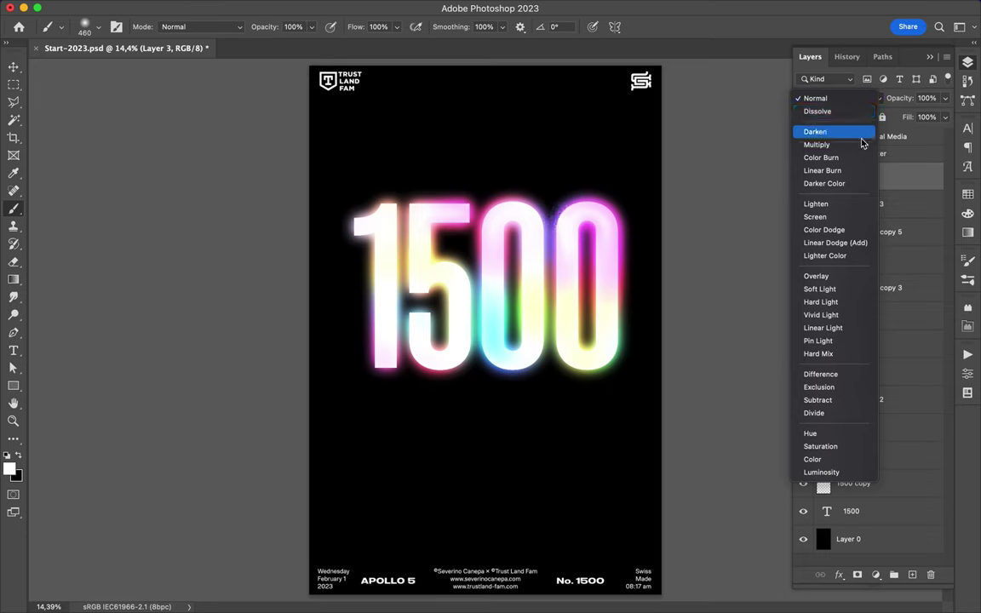
left_click(865, 278)
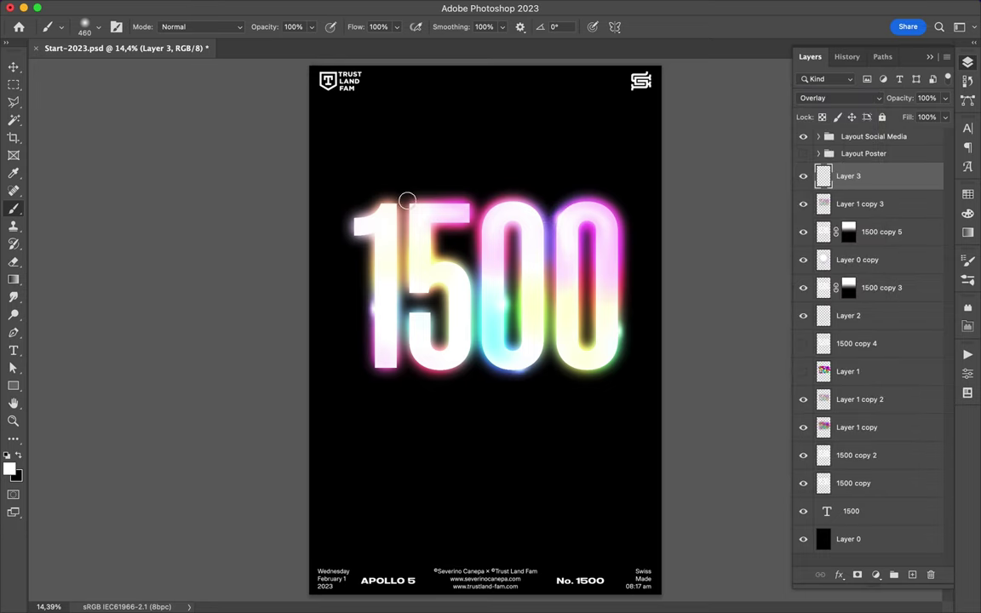
- Enlarge the brush size to 1400, then reduce it again
left_click(98, 26)
left_click_drag(135, 63, 150, 64)
key("Return")
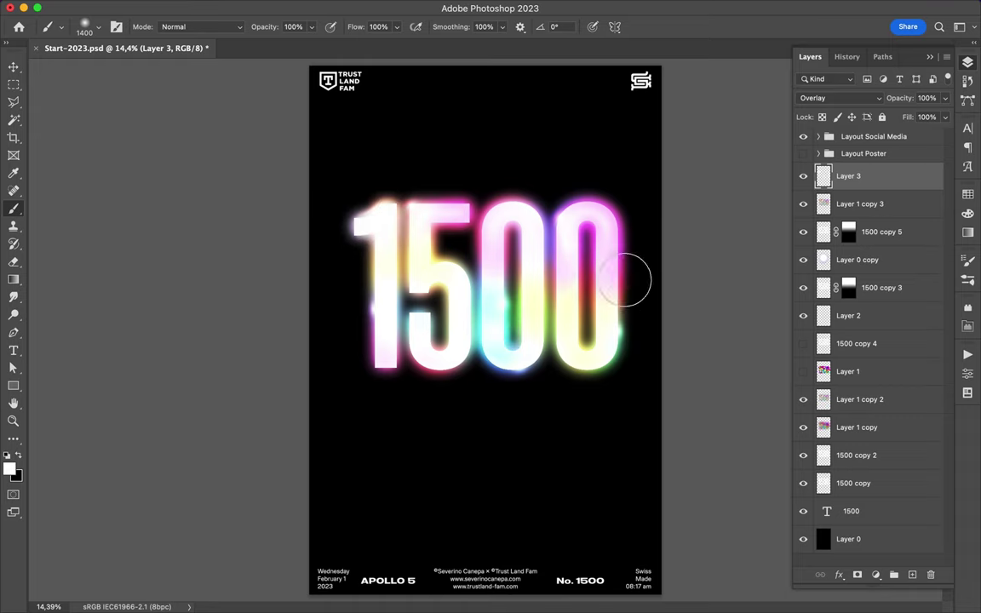
left_click(98, 26)
left_click_drag(150, 70, 137, 74)
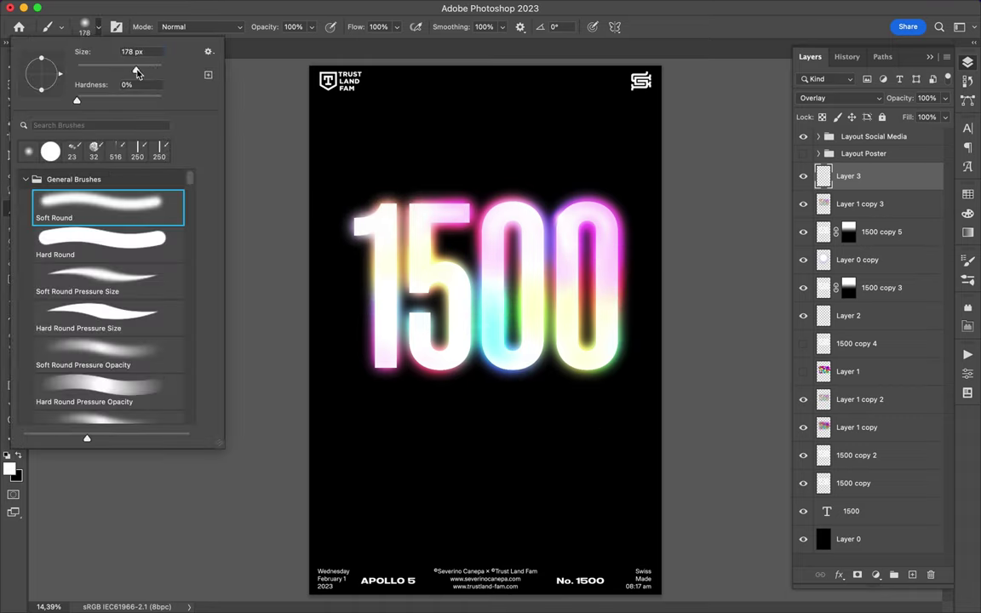
key("Return")
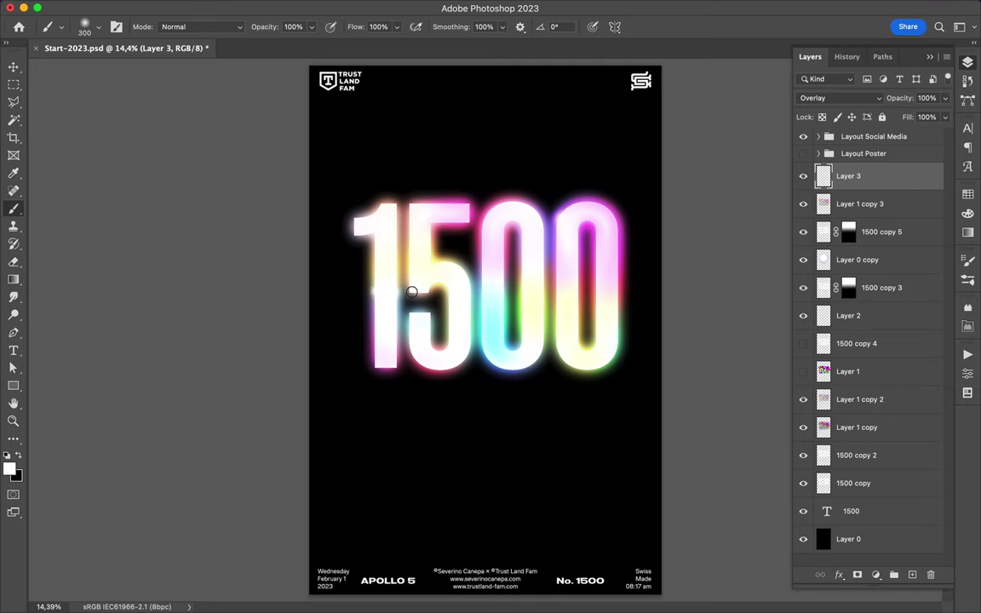
- Undo the Overlay paint layer and keep 1500 copy 6 in Divide blending
key("v")
key("ctrl+z")
key("ctrl+z")
left_click(866, 98)
left_click(749, 17)
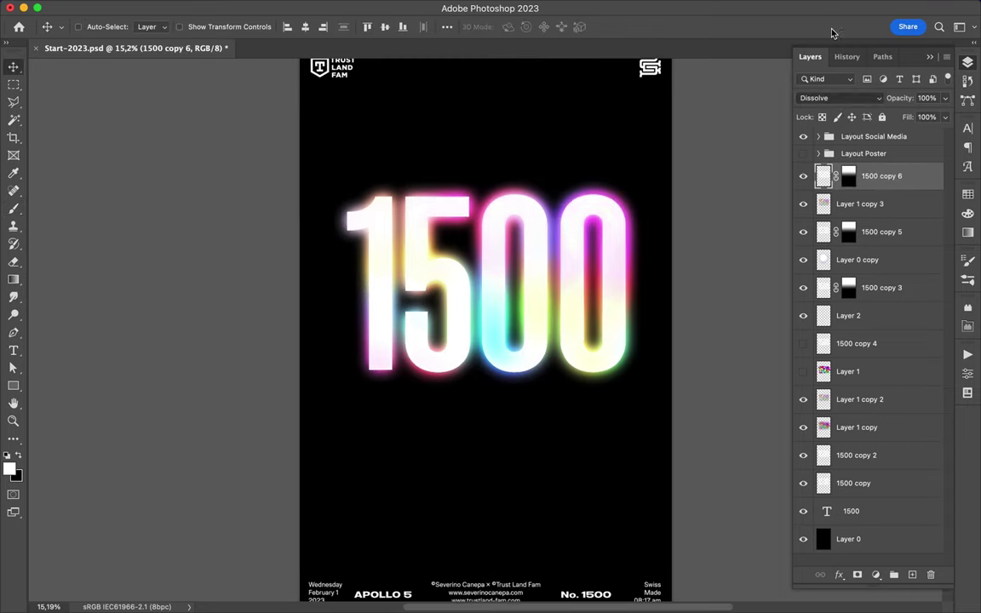
left_click(839, 98)
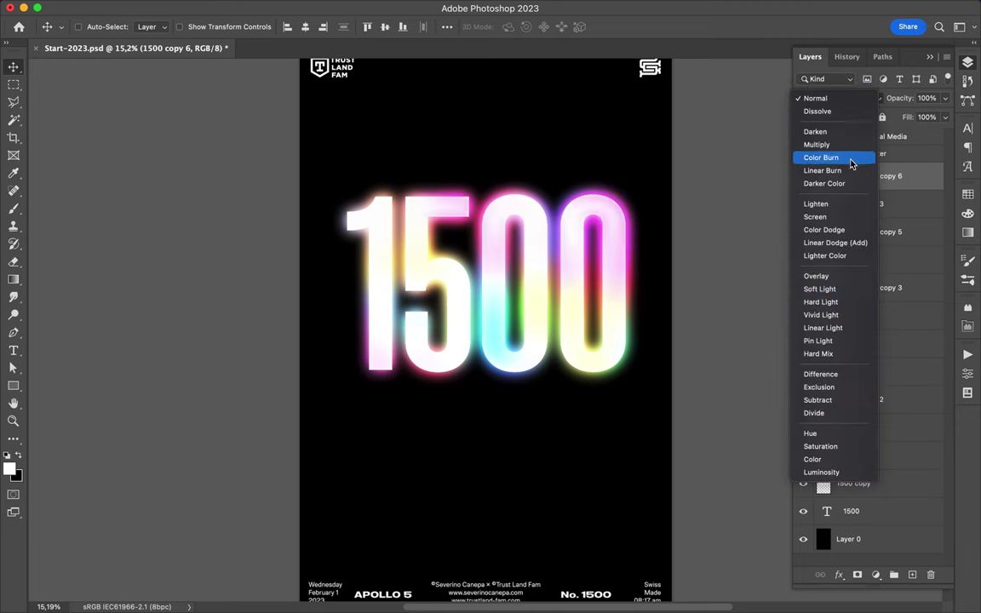
left_click(847, 412)
- Create a new empty Layer 3 on top with the brush tool ready
scroll(386, 274, "up", 1)
scroll(543, 369, "down", 2)
key("b")
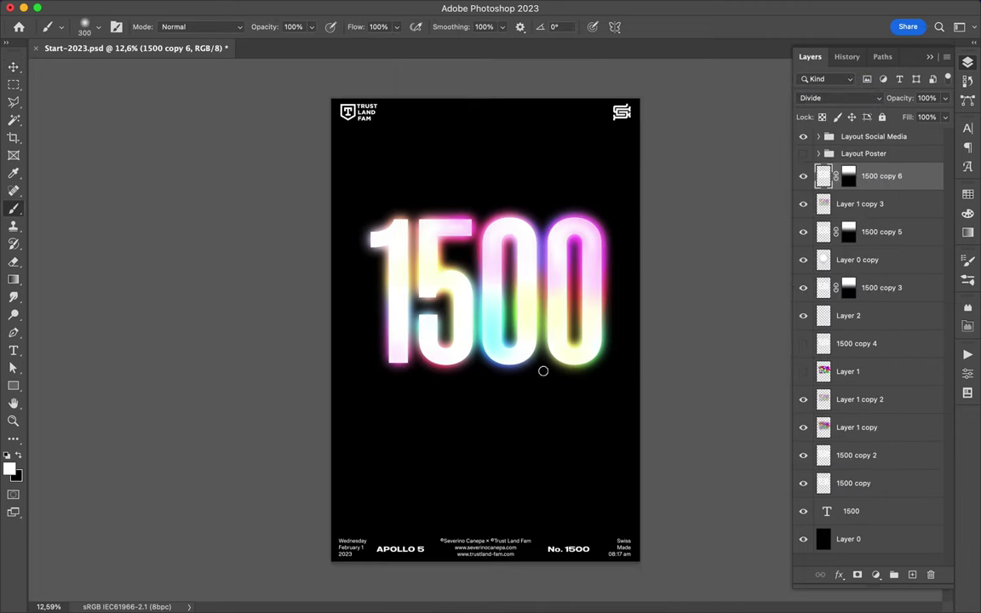
key("ctrl+shift+alt+n")
right_click(460, 431)
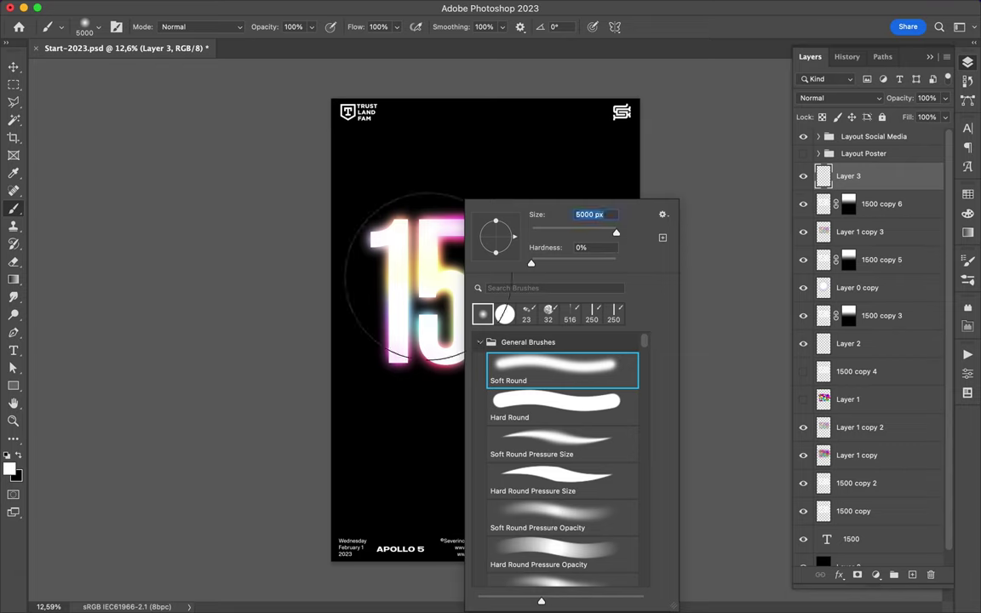
- Select a red circle above the 1500 and add a Hue/Saturation adjustment
left_click(492, 296)
right_click(14, 85)
left_click(85, 95)
left_click_drag(451, 175, 558, 259)
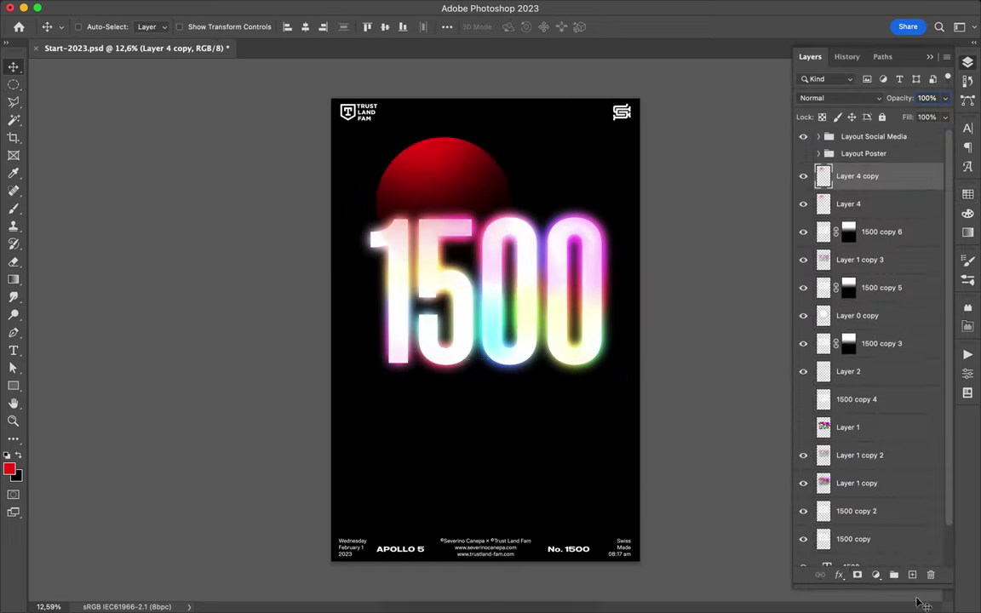
left_click(906, 422)
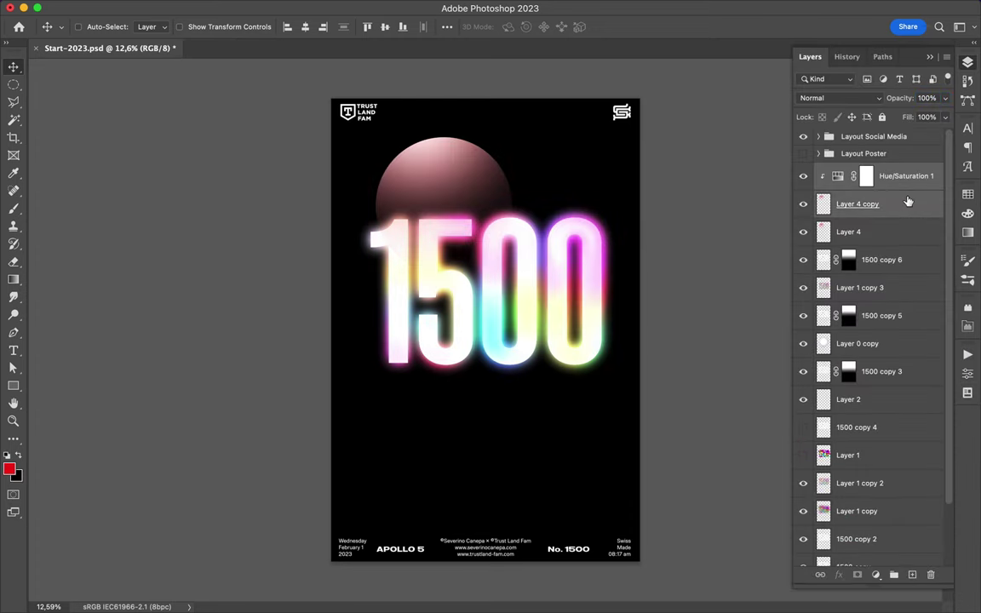
- Heavily Gaussian-blur the red circle and set Layer 4 to Vivid Light
left_click(839, 98)
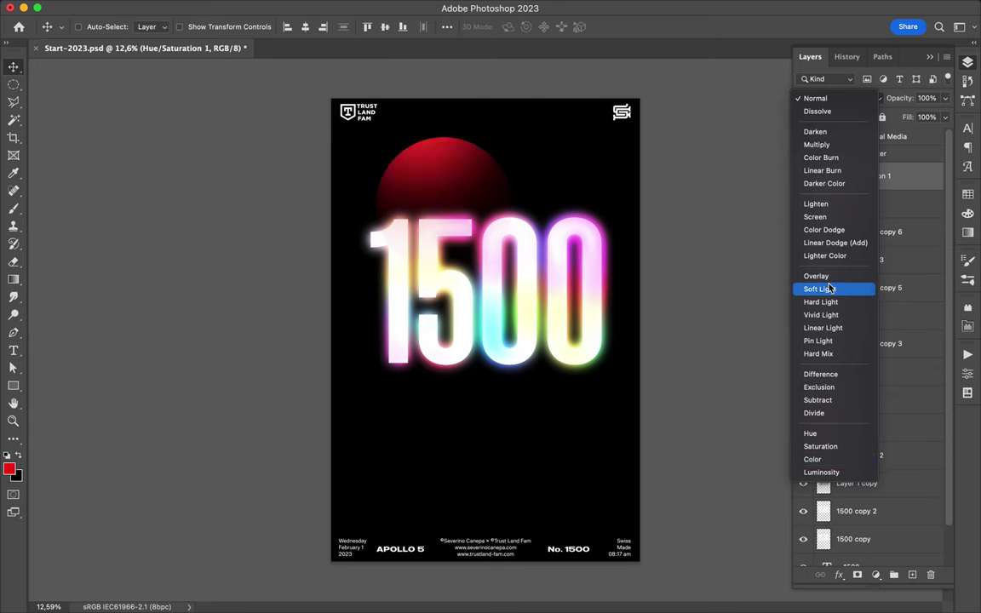
left_click(237, 8)
left_click(493, 232)
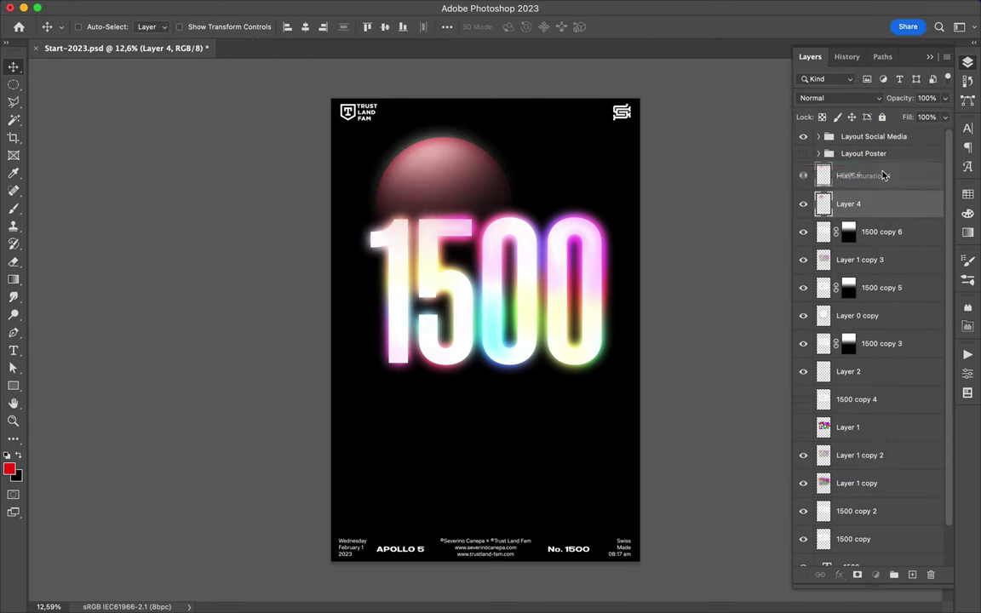
left_click(315, 7)
left_click(349, 26)
left_click(892, 95)
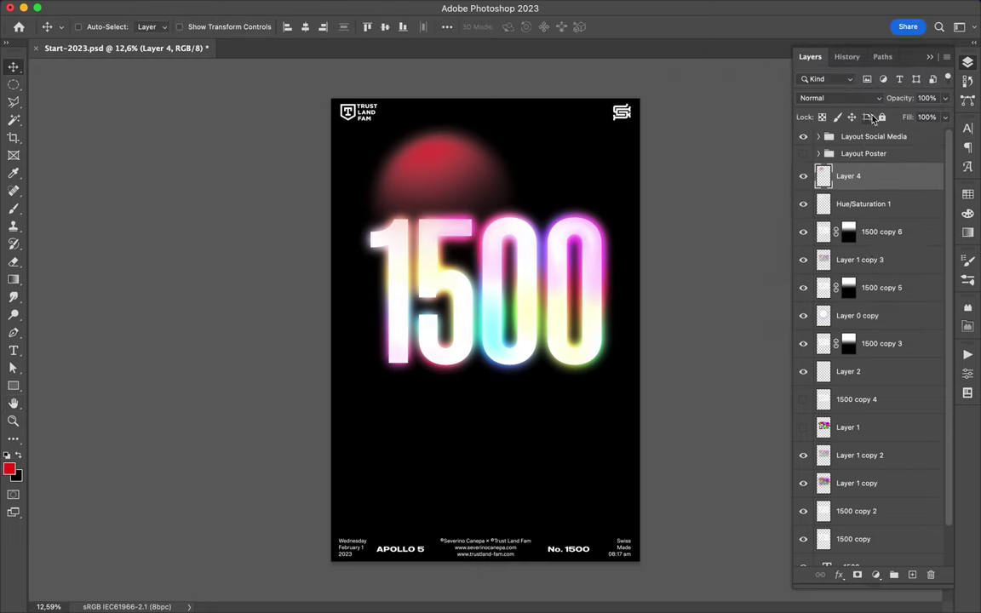
left_click(830, 98)
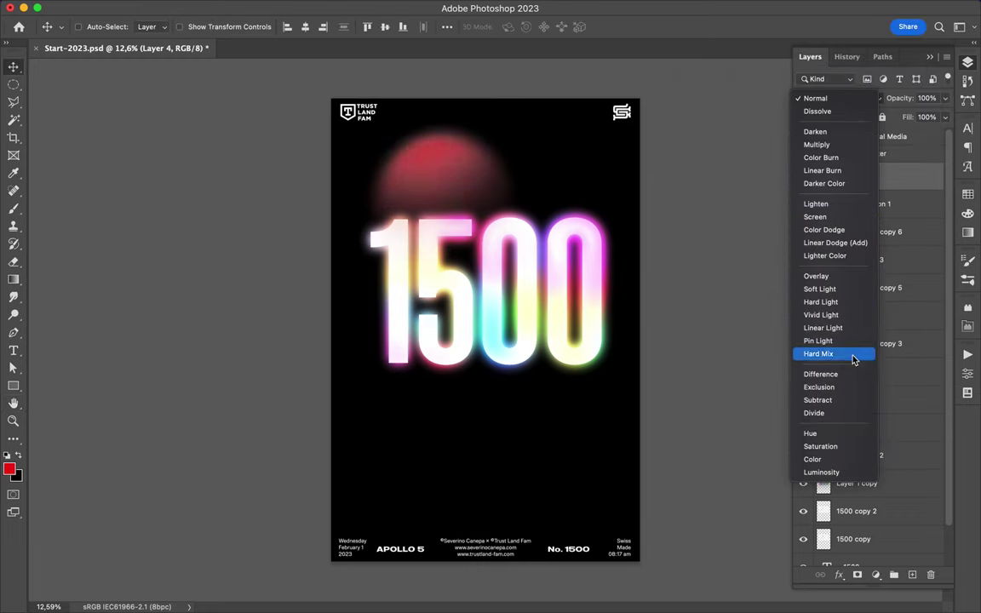
left_click(824, 315)
- Move the blurred red circle to the upper left and change the copy's blending
left_click(860, 203, "shift")
mouse_move(438, 197)
left_mouse_down()
mouse_move(411, 210)
mouse_move(523, 307)
left_mouse_up()
left_click(840, 98)
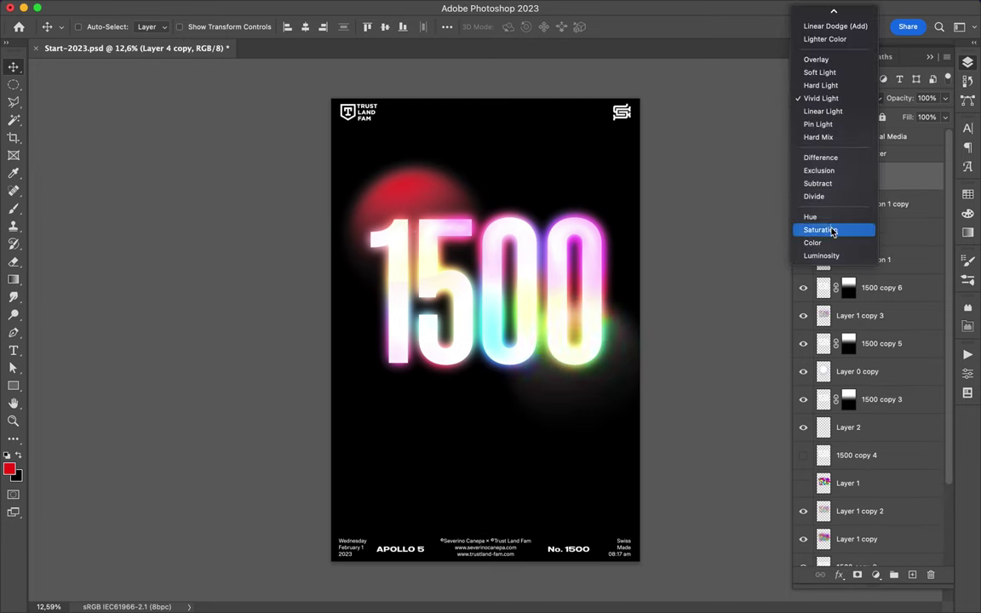
left_click(814, 195)
left_click(860, 203, "shift")
- Shrink the red glow ball and tuck it behind the top of the 1
key("ctrl+t")
key("Return")
left_click(409, 203)
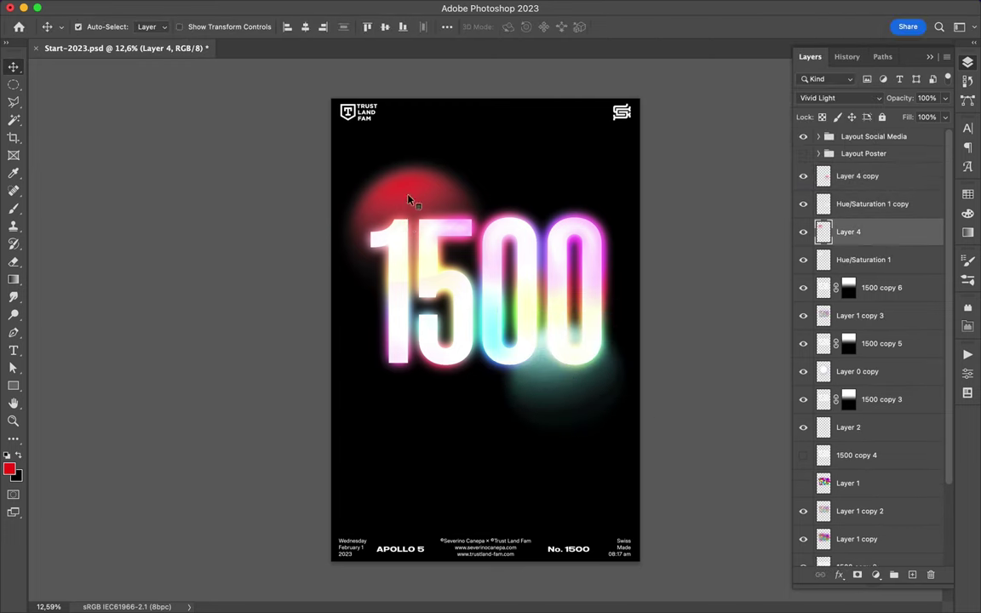
key("ctrl+t")
left_click_drag(400, 225, 430, 210)
key("Return")
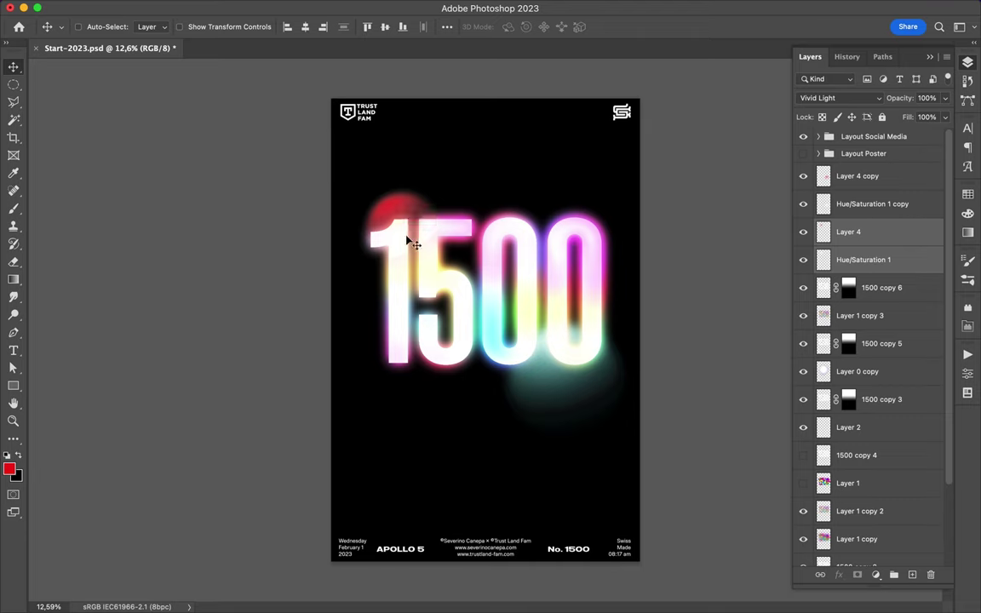
- On a new layer, paint soft yellow blobs over the 1500
key("b")
left_click(870, 174)
key("ctrl+shift+alt+n")
left_click(8, 468)
left_click(611, 207)
left_click(736, 61)
left_click(487, 298)
- Make a yellow circle on its own layer from an elliptical selection
key("m")
left_click_drag(468, 175, 484, 192)
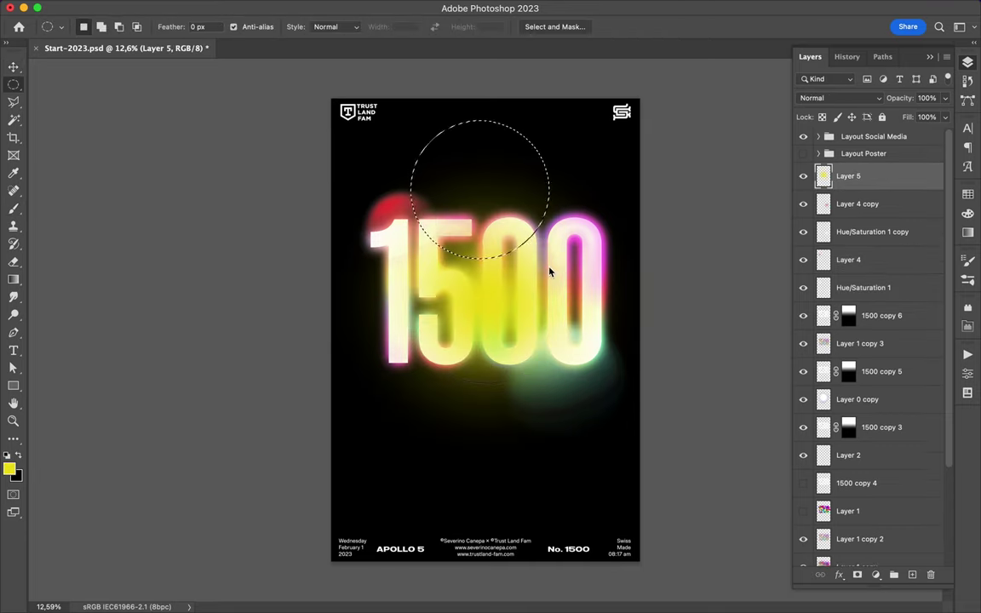
key("ctrl+j")
key("v")
left_click_drag(549, 271, 538, 502)
key("Delete")
key("ctrl+j")
left_click(857, 575)
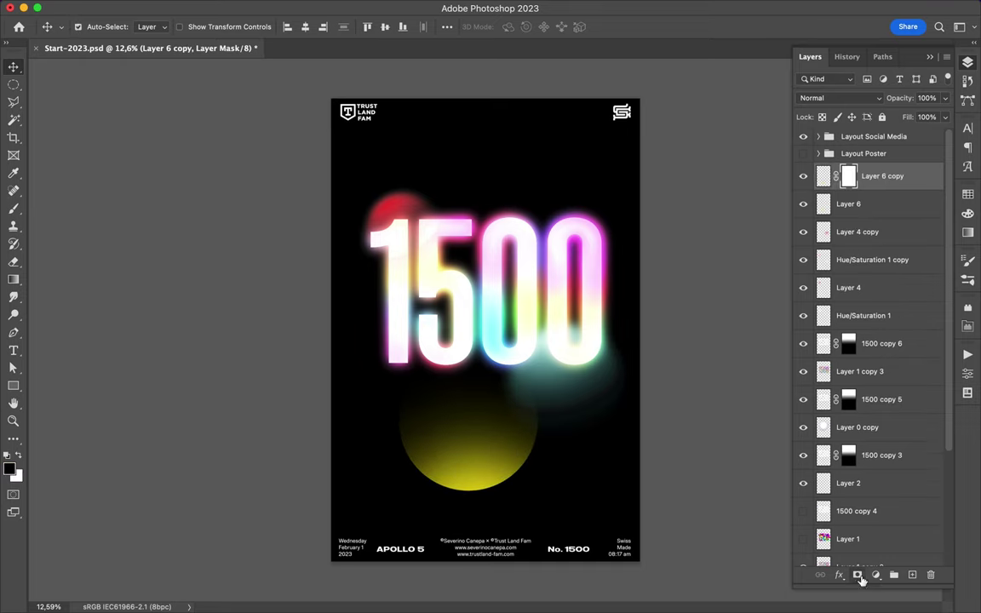
key("cmd+z")
- Merge a clipped Vibrance adjustment into the yellow circle and set Color Dodge
left_click(876, 575)
key("Escape")
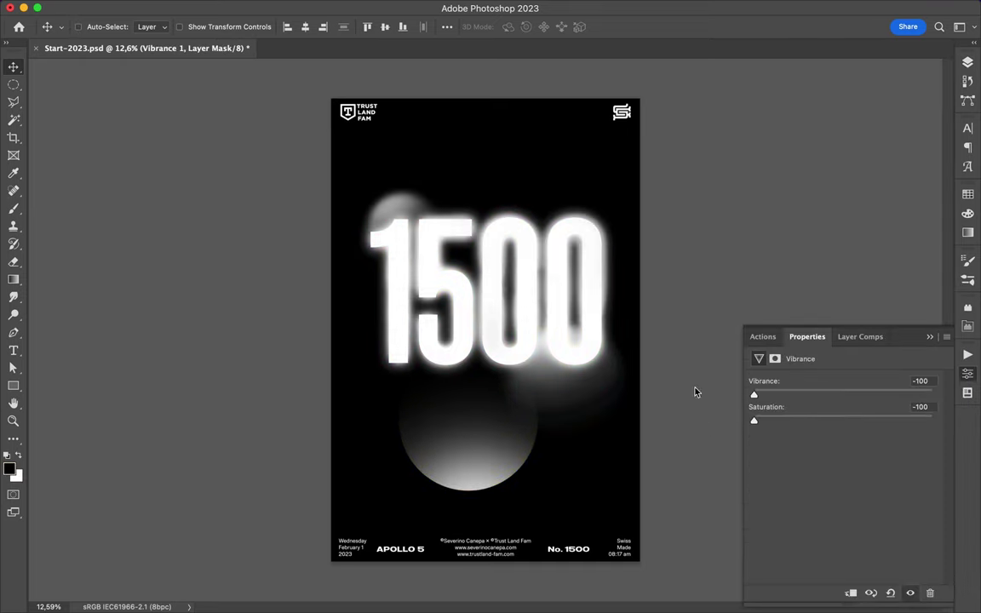
left_click(886, 190, "alt")
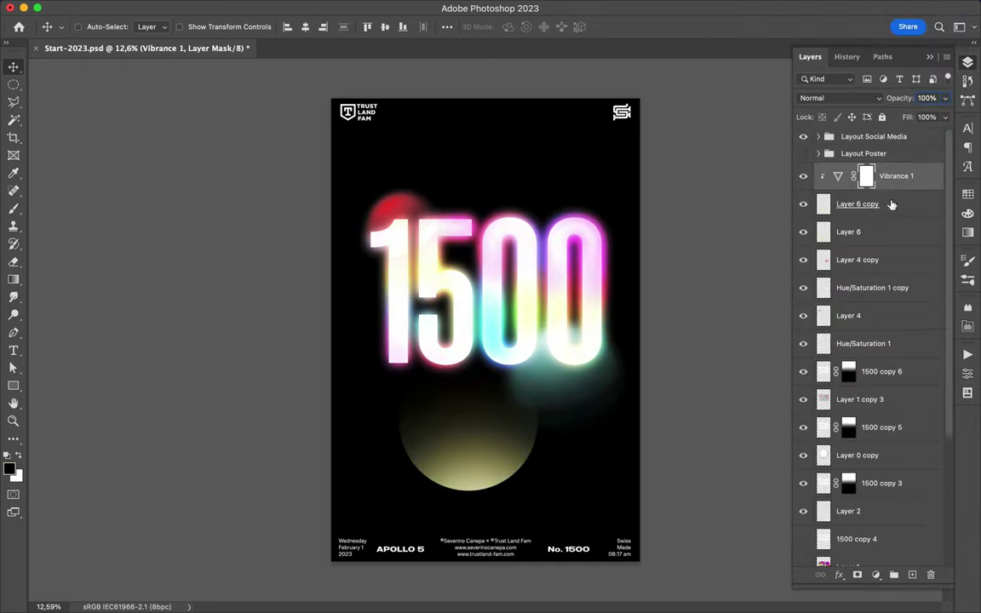
key("ctrl+e")
left_click(839, 98)
left_click(835, 243)
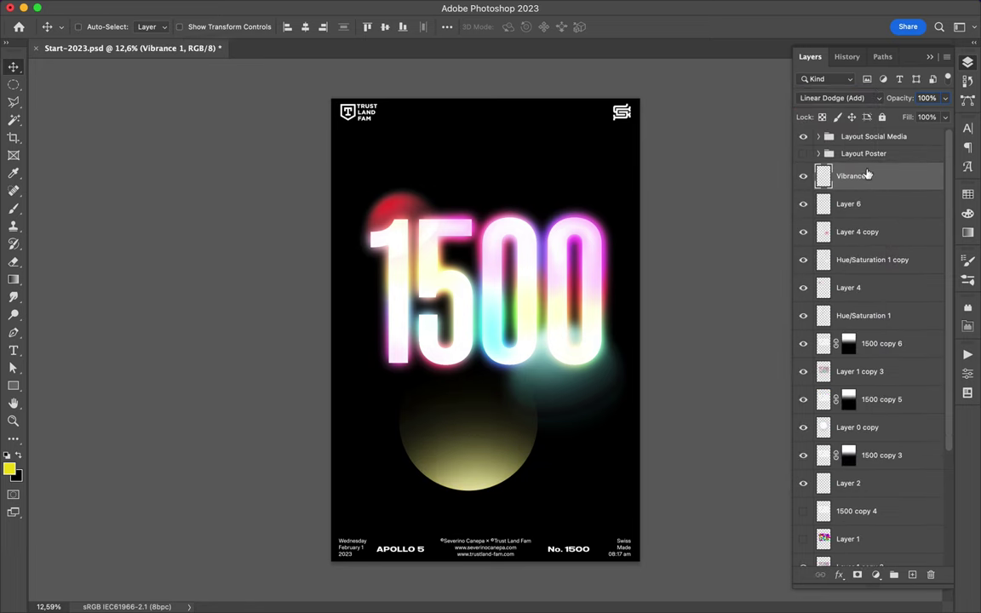
left_click(839, 98)
left_click(823, 83)
- Gaussian-blur Layer 6 with radius about 114 and set it to Screen
left_click(315, 7)
left_click(537, 230)
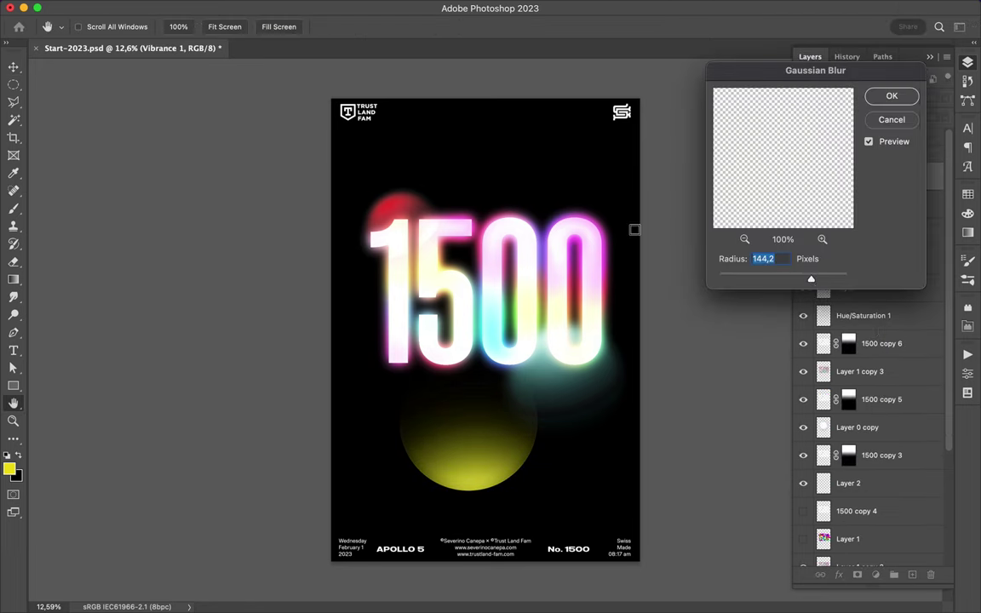
key("Return")
left_click_drag(910, 204, 911, 176)
left_click(306, 7)
left_click(536, 230)
left_click_drag(809, 278, 805, 281)
key("Return")
left_click(839, 97)
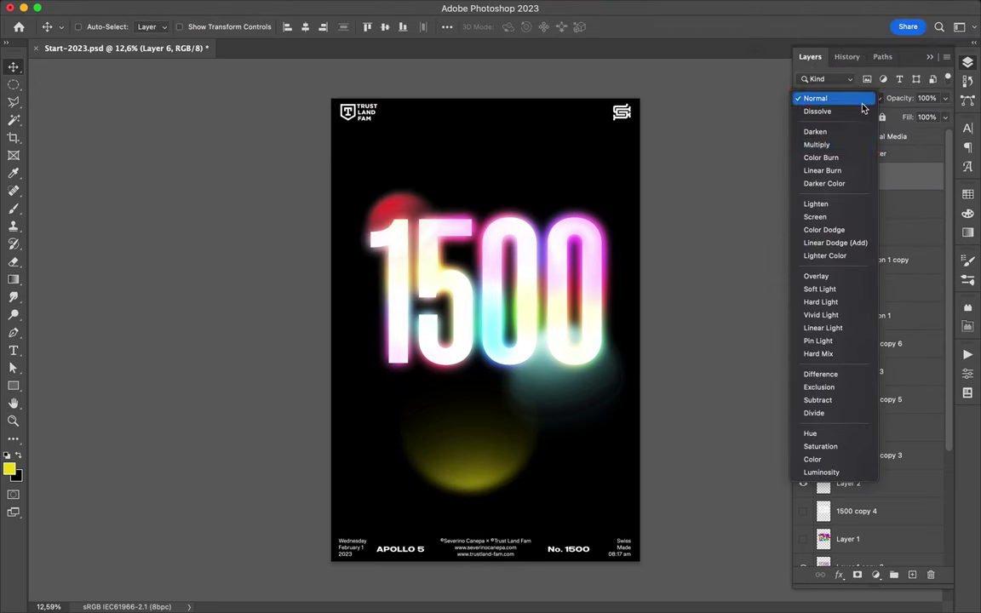
left_click(817, 215)
- Duplicate Layer 6 in Linear Dodge (Add) and shrink it under the 1
left_click(858, 206)
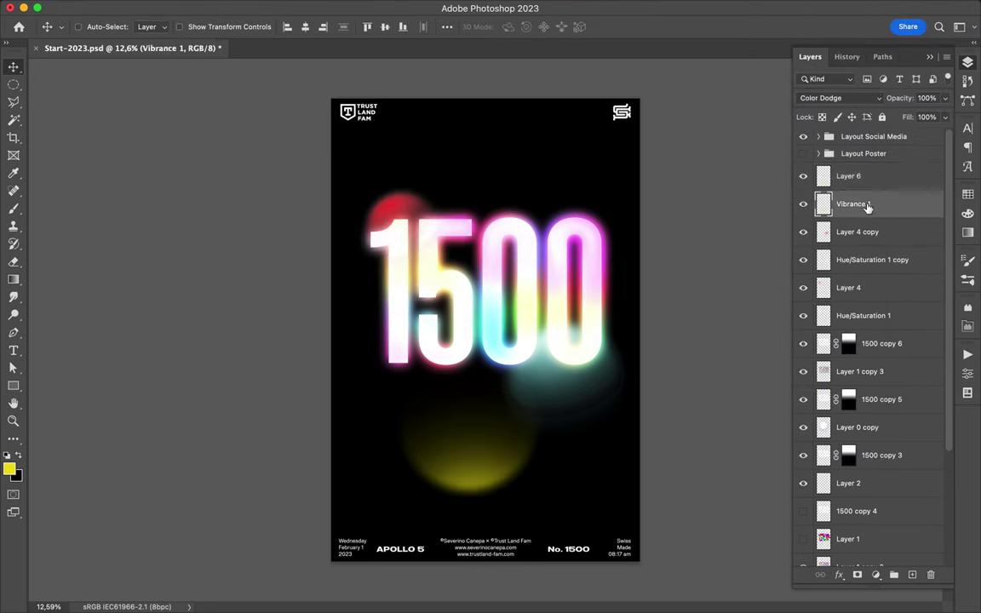
left_click(886, 176)
key("ctrl+j")
left_click(839, 98)
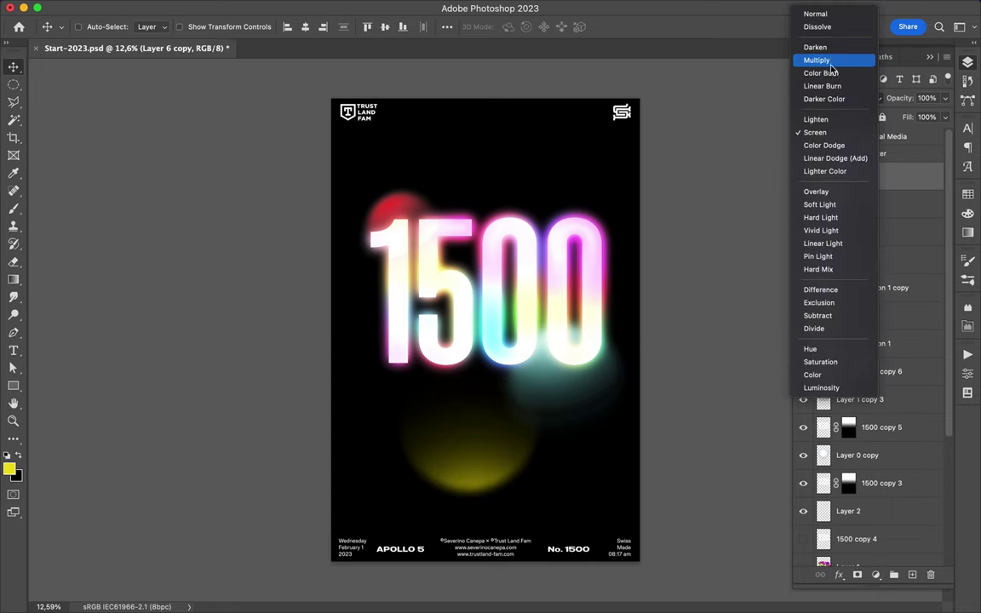
left_click(835, 158)
key("ctrl+t")
mouse_move(545, 497)
left_mouse_down()
mouse_move(438, 422)
mouse_move(413, 375)
mouse_move(525, 164)
left_mouse_up()
key("Return")
- Duplicate the yellow glow, rotate it onto the 5, and shrink it into the first 0
key("ctrl+j")
key("ctrl+t")
left_click_drag(584, 151, 472, 289)
key("Return")
key("ctrl+t")
left_click_drag(533, 198, 545, 219)
key("Return")
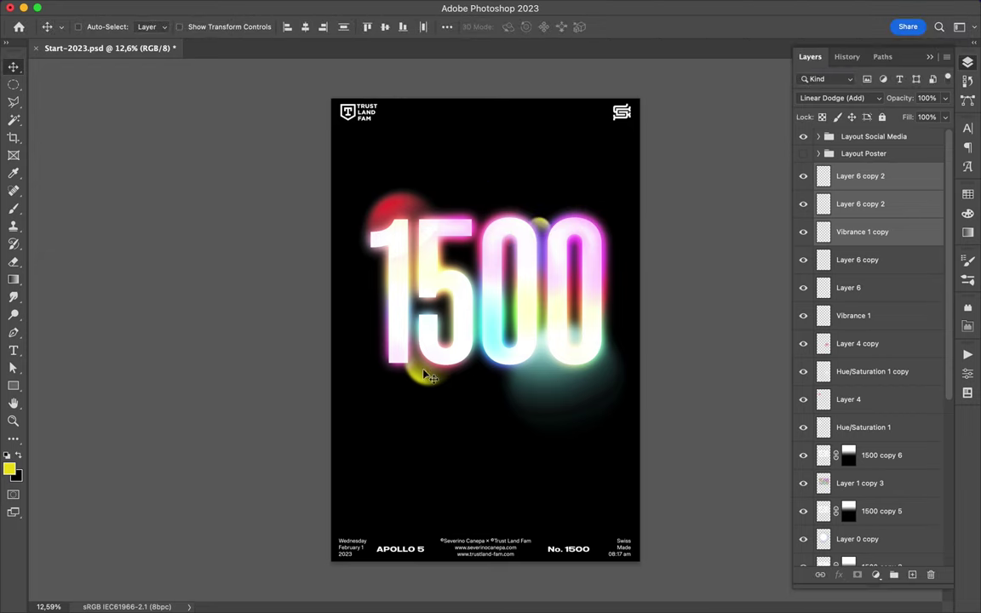
- Alt-drag a copy of the teal ball and its adjustment lower, then group it
left_click(886, 343)
left_click(885, 372, "shift")
left_click_drag(550, 379, 484, 468)
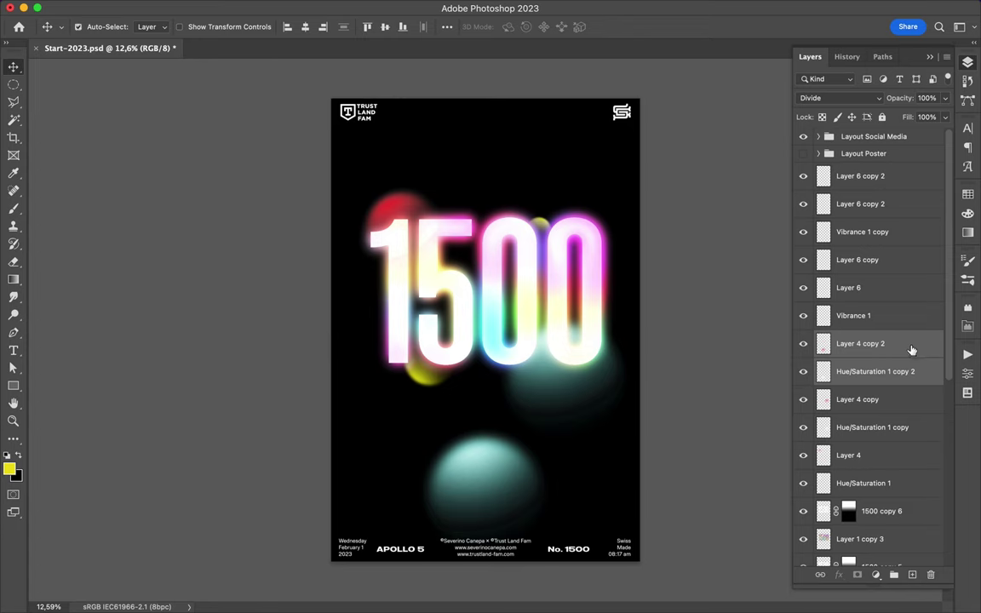
key("ctrl+g")
- Add a Hue/Saturation layer clipped to the group, shifting the ball to purple
left_click(875, 575)
left_click(809, 374)
left_click_drag(843, 430, 890, 433)
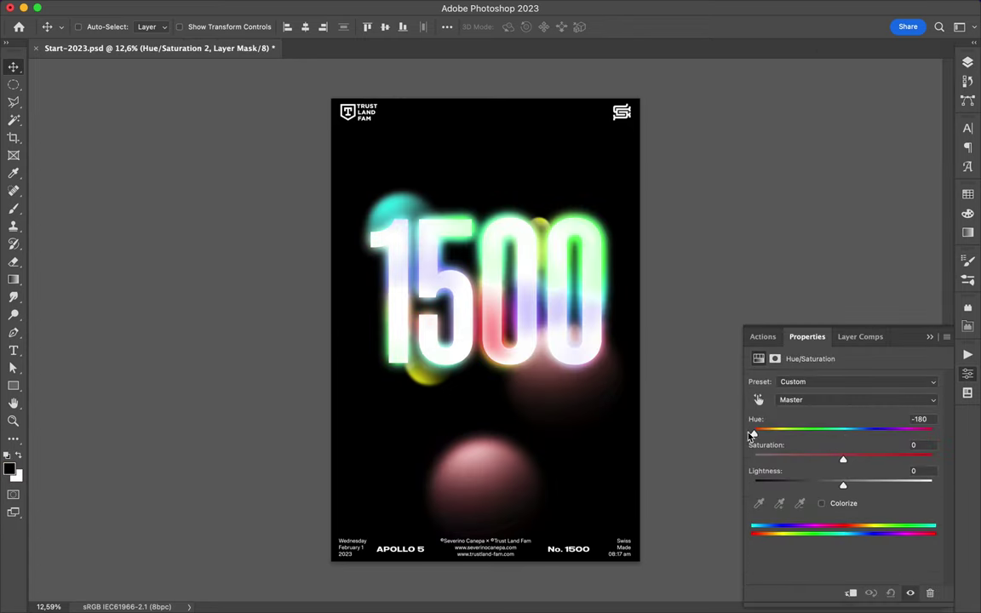
left_click(968, 62)
- Move the purple ball group up to sit above the 1500
left_click(854, 338)
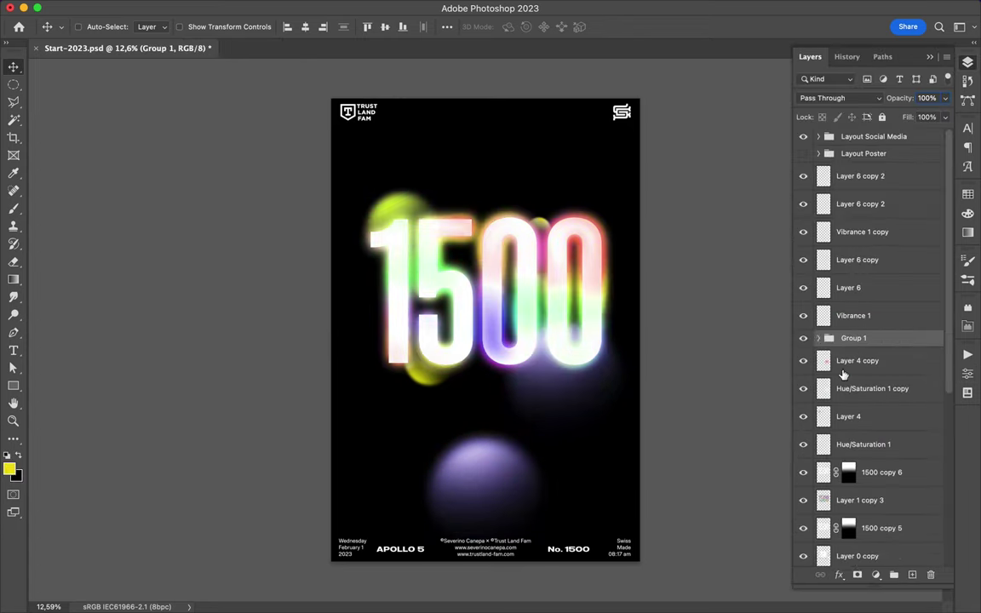
left_click_drag(877, 361, 851, 349)
left_click(836, 366, "alt")
left_click(818, 338)
left_click_drag(499, 486, 487, 241)
key("ctrl+t")
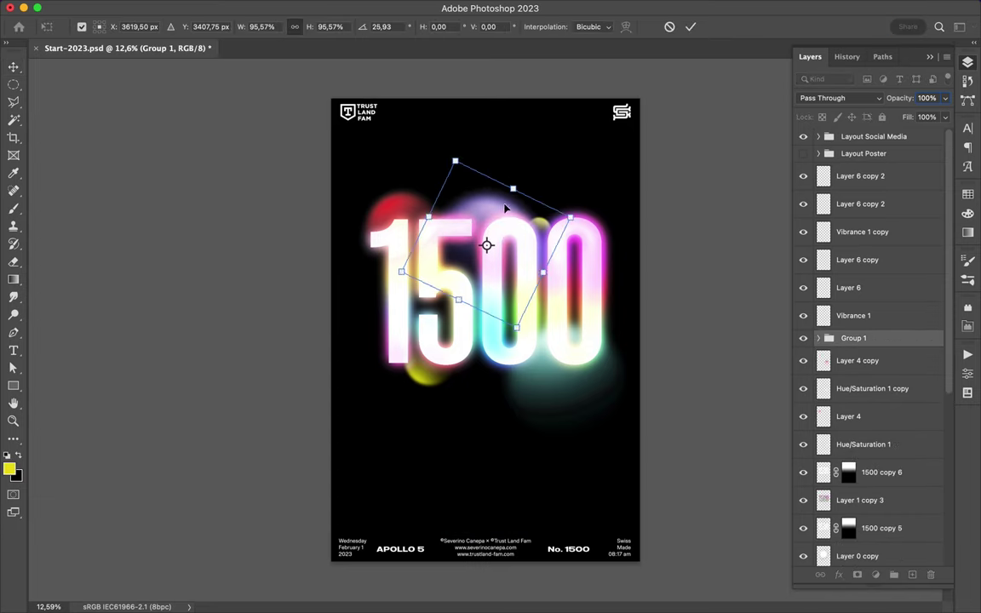
key("Return")
mouse_move(493, 192)
left_mouse_down()
mouse_move(488, 186)
mouse_move(513, 369)
left_mouse_up()
- Duplicate the purple ball group, recolour it green, and shrink it below the 1500
key("ctrl+j")
left_click(819, 338)
left_click(849, 360)
left_click_drag(835, 436, 808, 436)
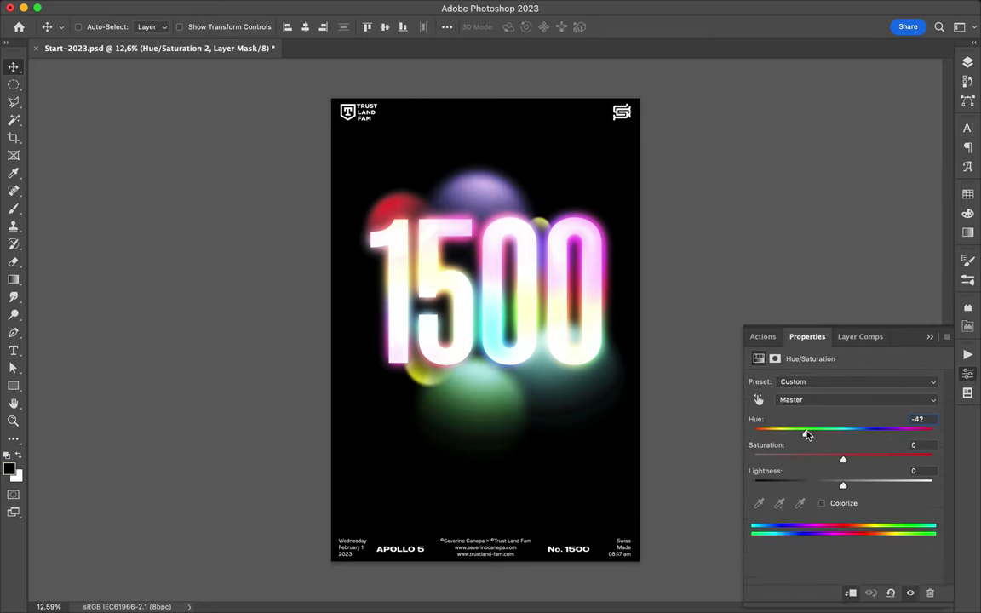
key("ctrl+t")
left_click_drag(555, 326, 511, 409)
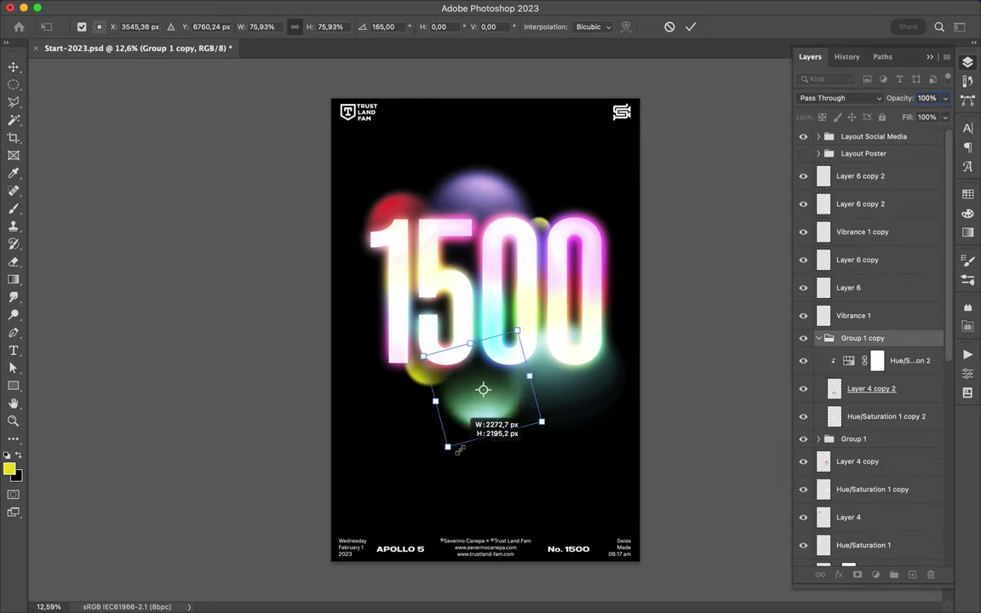
key("Return")
- Shift the yellow glows (Layer 6 and its copy) left and nudge the 1500 text down
left_click(857, 260)
left_click(849, 288, "shift")
left_click_drag(434, 381, 396, 380)
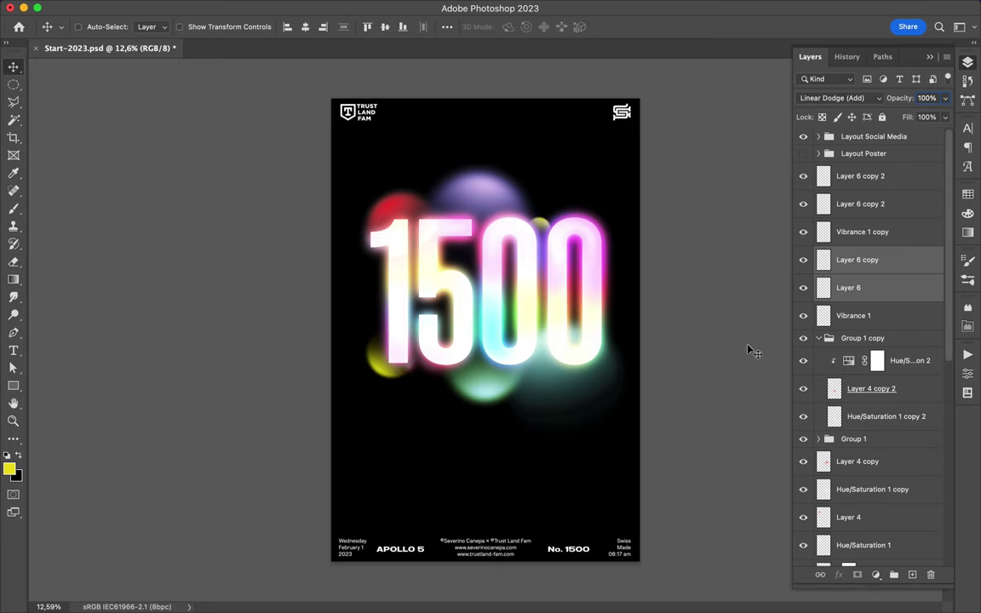
scroll(868, 384, "down", 10)
left_click(851, 524)
left_click_drag(545, 280, 546, 296)
scroll(869, 341, "up", 10)
left_click(861, 175)
- Set Layer 6 copy 3 to Hard Light blending with 52% fill
left_click(839, 98)
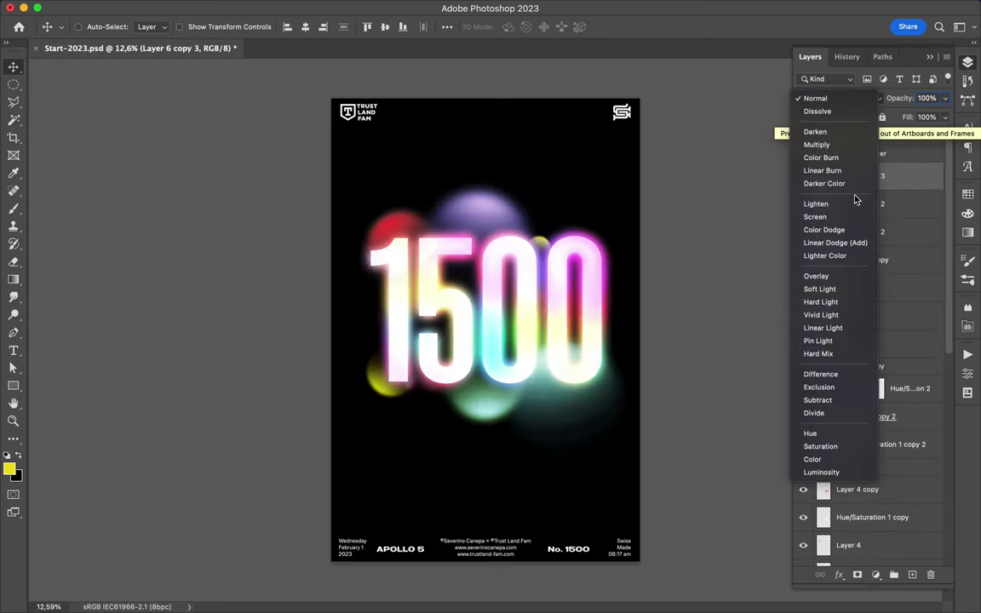
left_click(766, 300)
left_click_drag(932, 137, 914, 136)
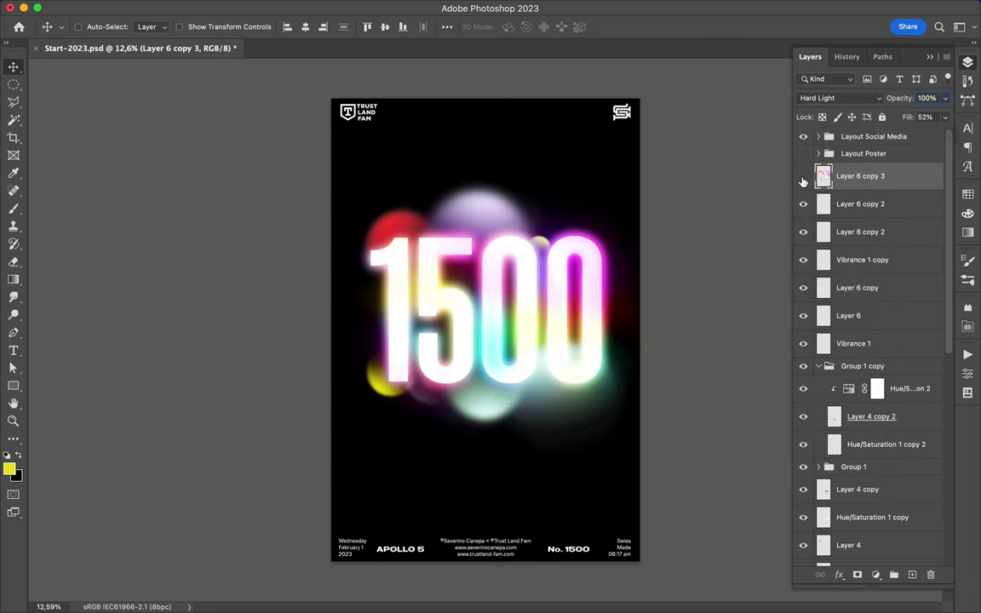
key("b")
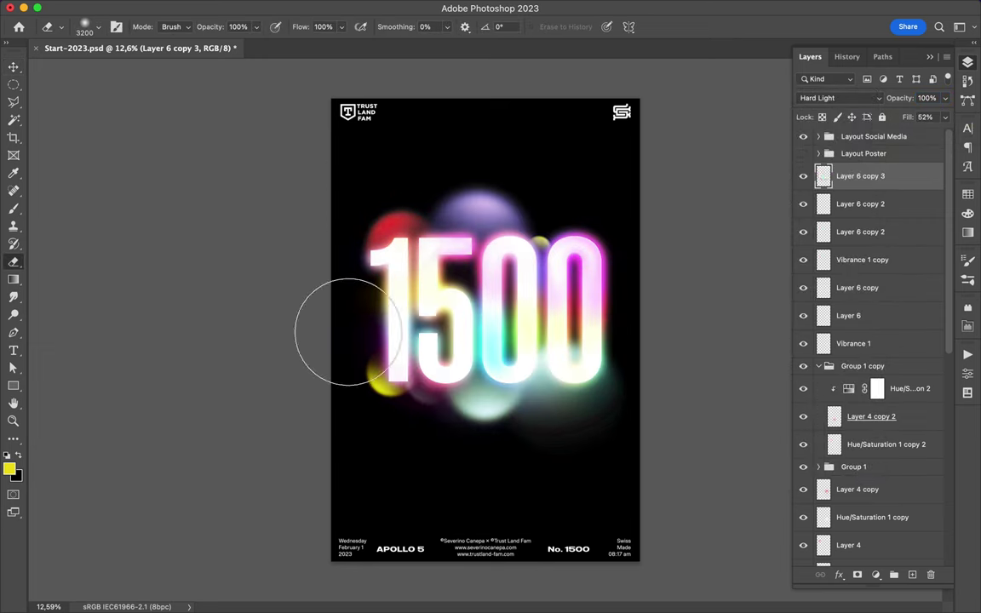
key("v")
left_click(803, 175)
left_click(803, 176)
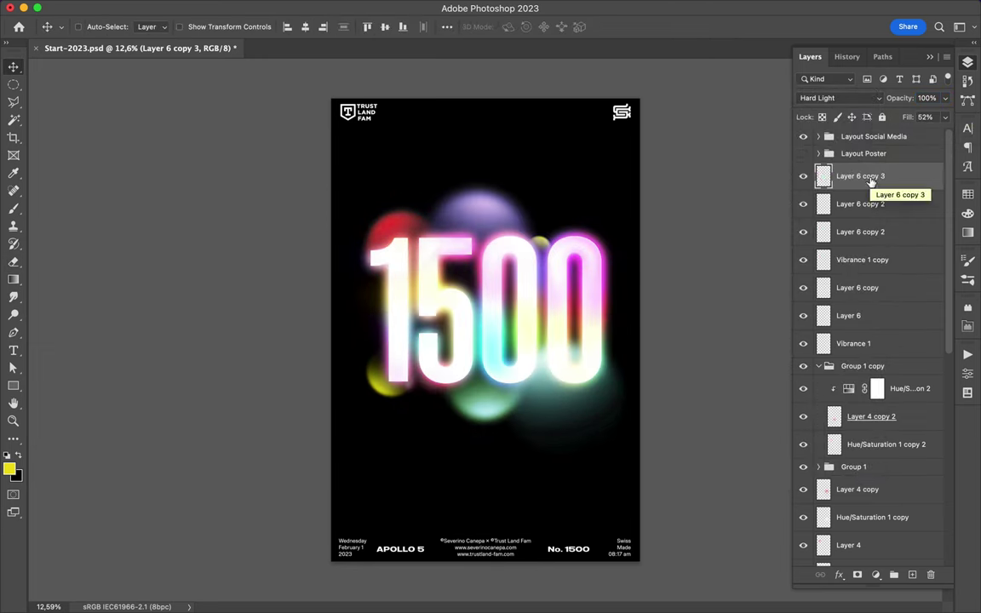
- Apply a High Pass filter to the glow layer, adjusting its radius
scroll(869, 341, "down", 2)
scroll(868, 340, "down", 5)
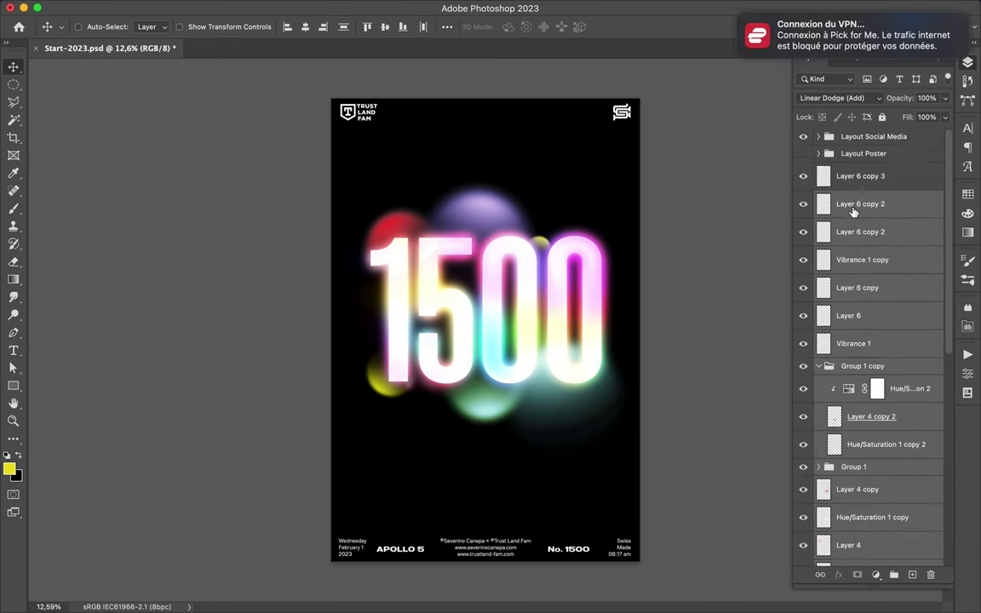
left_click(316, 8)
left_click(539, 305)
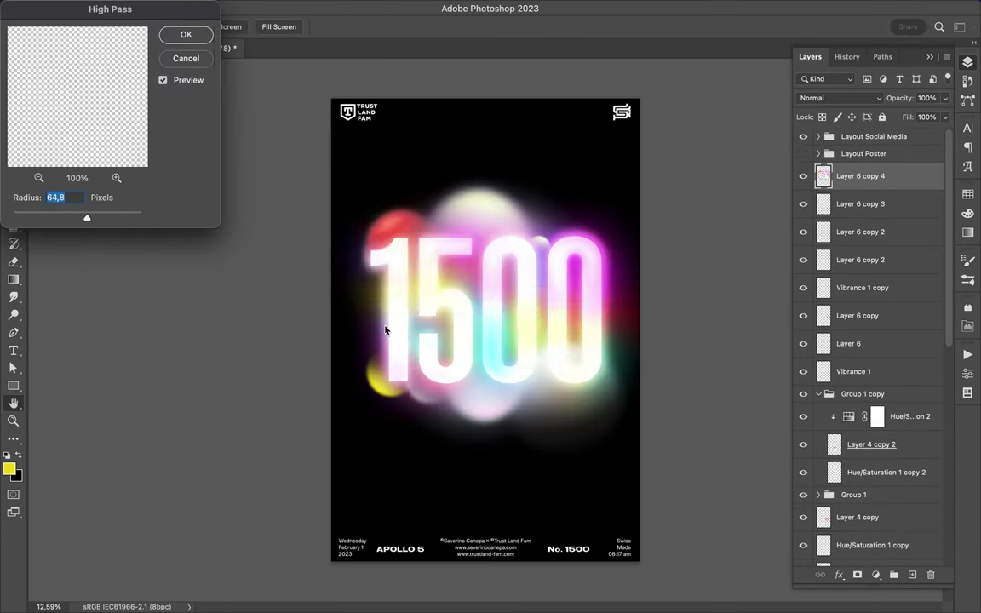
left_click_drag(88, 217, 75, 217)
left_click(186, 37)
- Set the high-pass glow layer to Overlay blending
left_click(826, 98)
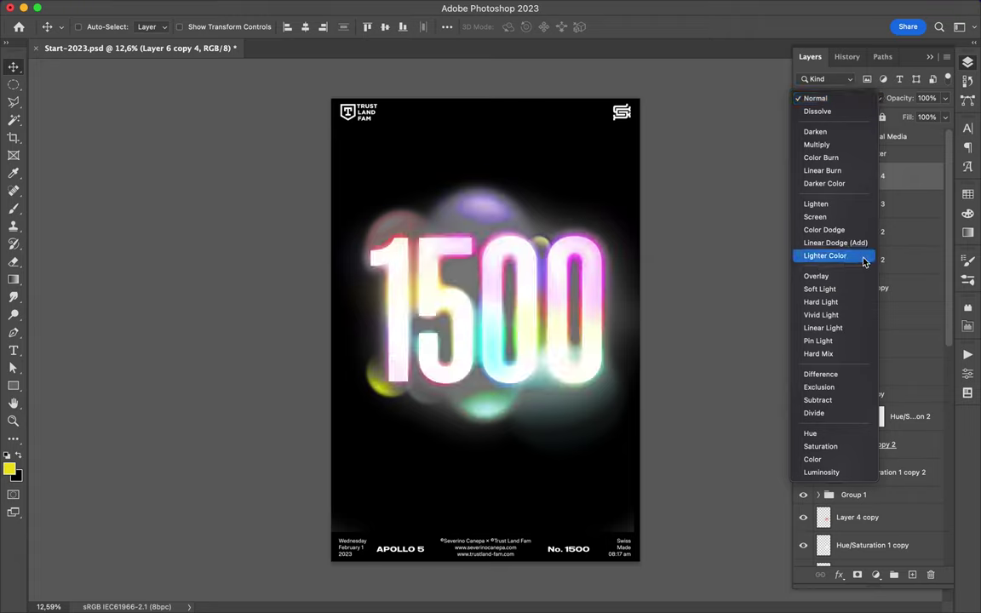
left_click(758, 197)
left_click(826, 98)
left_click(841, 172)
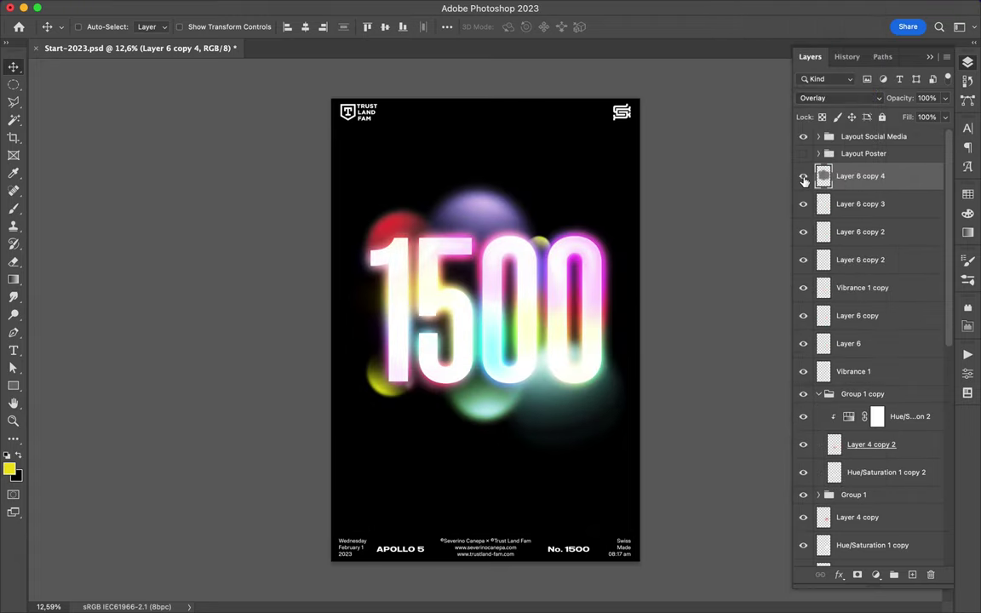
scroll(524, 293, "up", 5)
scroll(459, 291, "down", 3)
scroll(460, 291, "down", 3)
- Duplicate the high-pass layer as a Color Dodge copy and save the poster
key("ctrl+j")
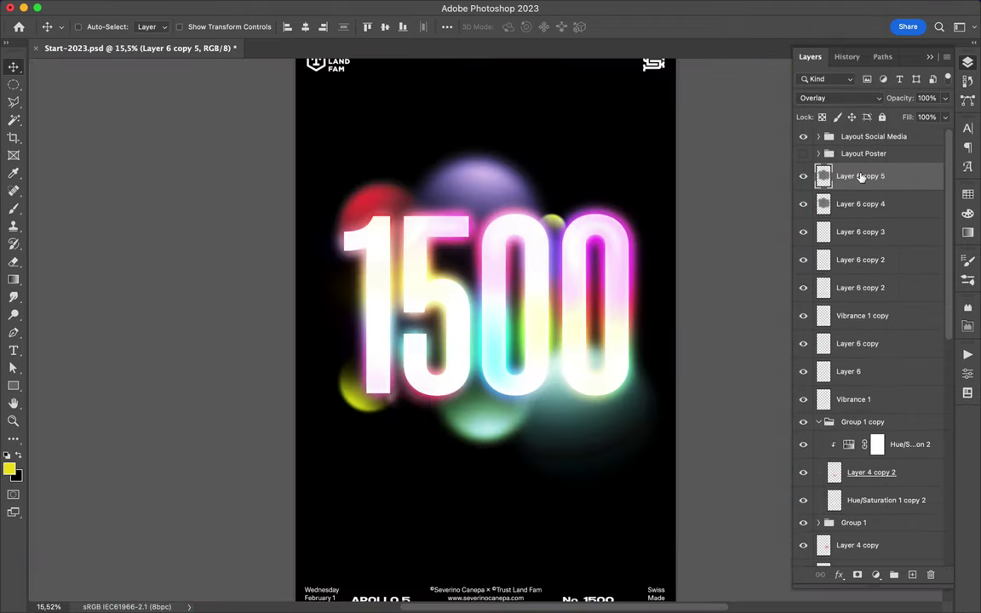
left_click(825, 98)
left_click(821, 147)
left_click(803, 176)
left_click(803, 175)
scroll(511, 318, "down", 2)
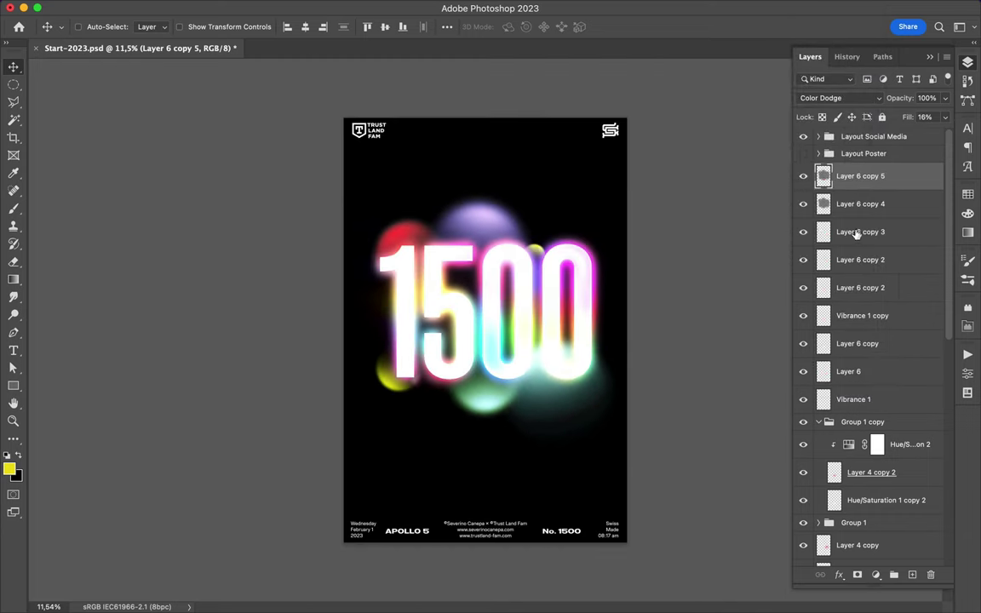
left_click(857, 204)
key("ctrl+s")
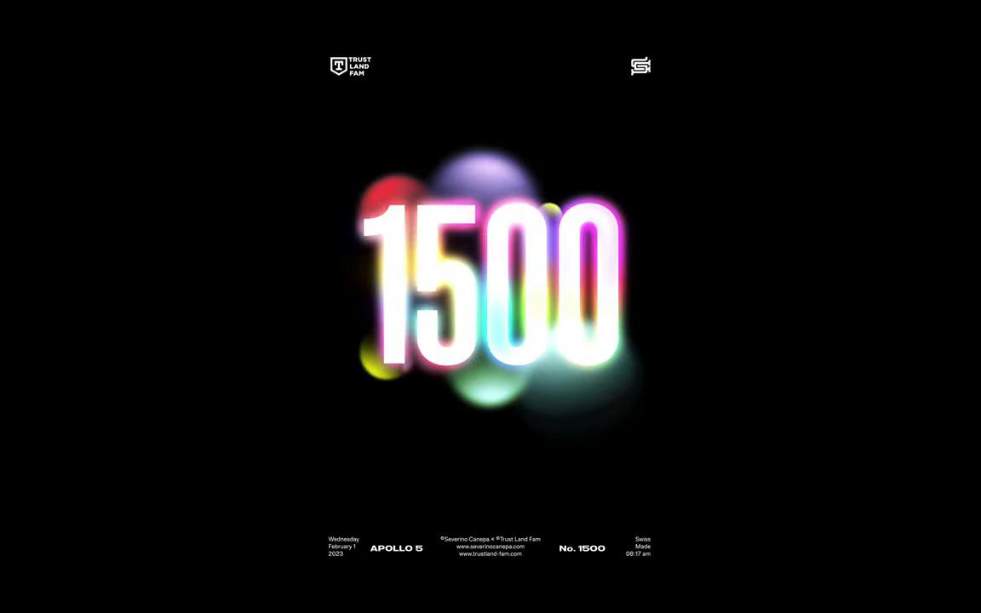